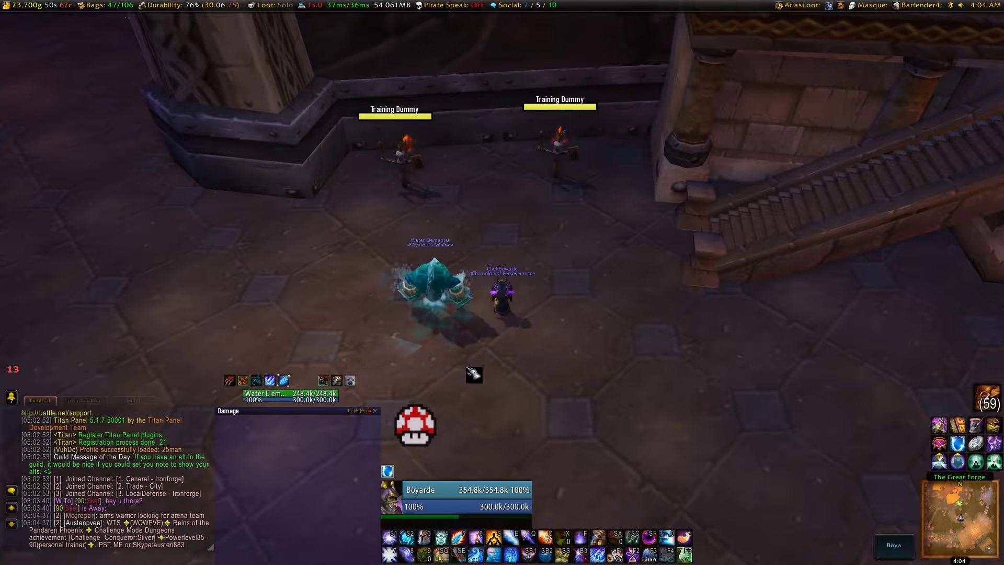
Open the aura configuration with /powa and create a new effect using texture 105
drag(467, 367, 467, 368)
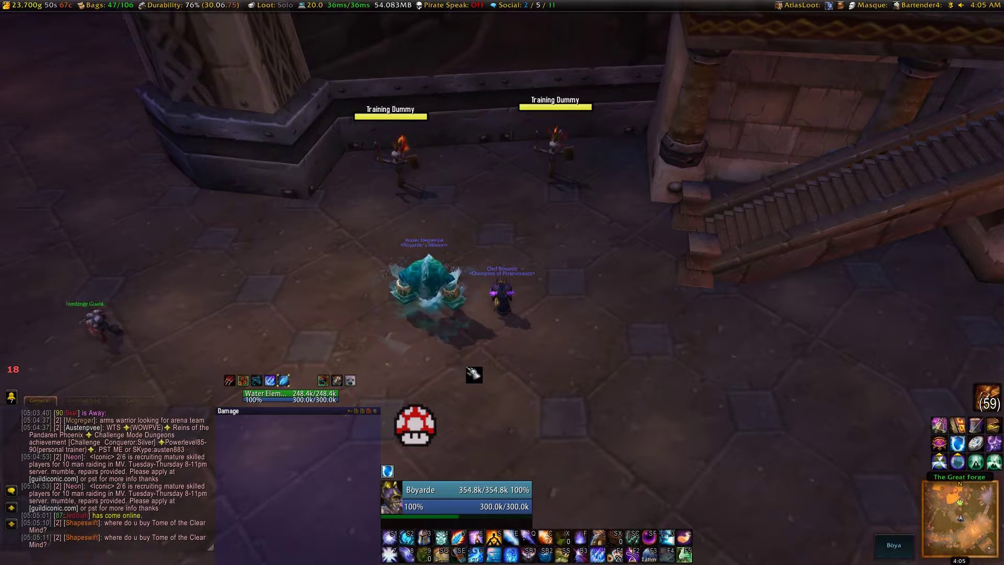
key(Return)
text(/powa)
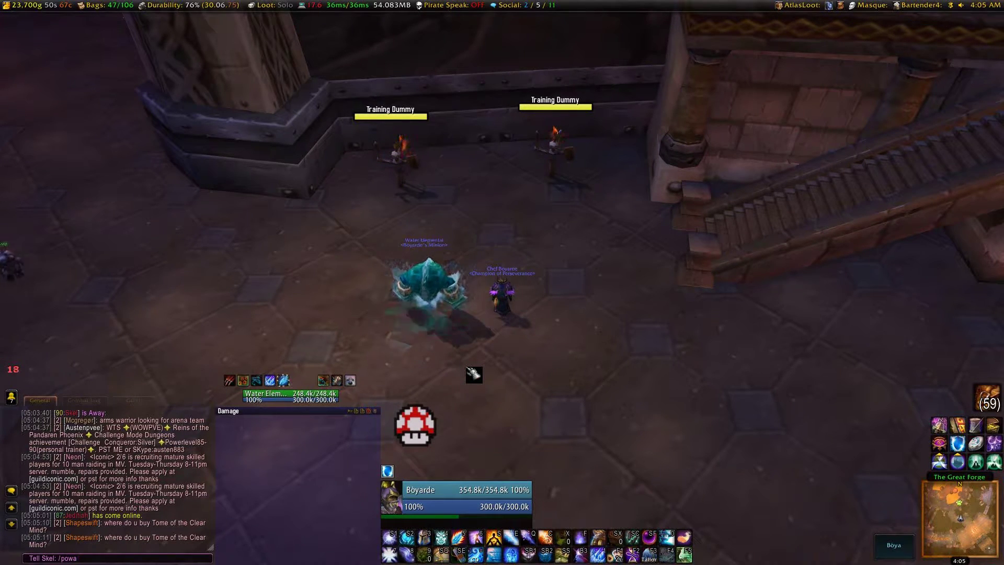
key(Return)
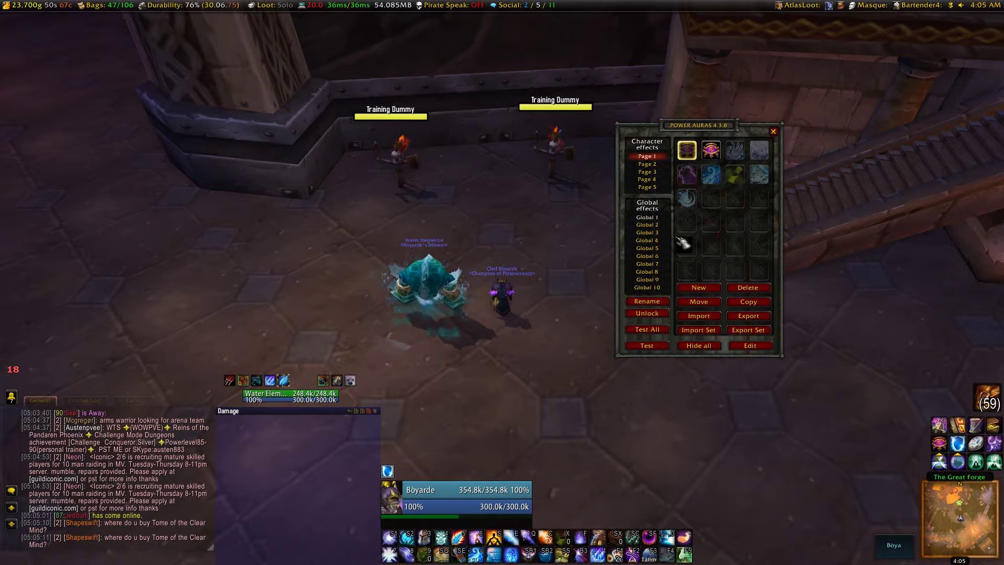
click(697, 288)
drag(695, 121, 761, 140)
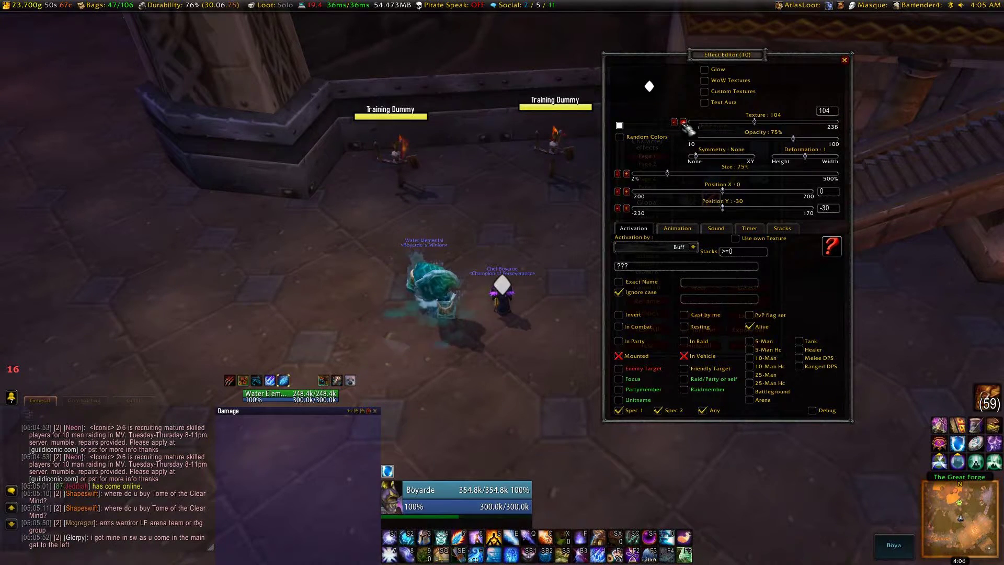
click(683, 123)
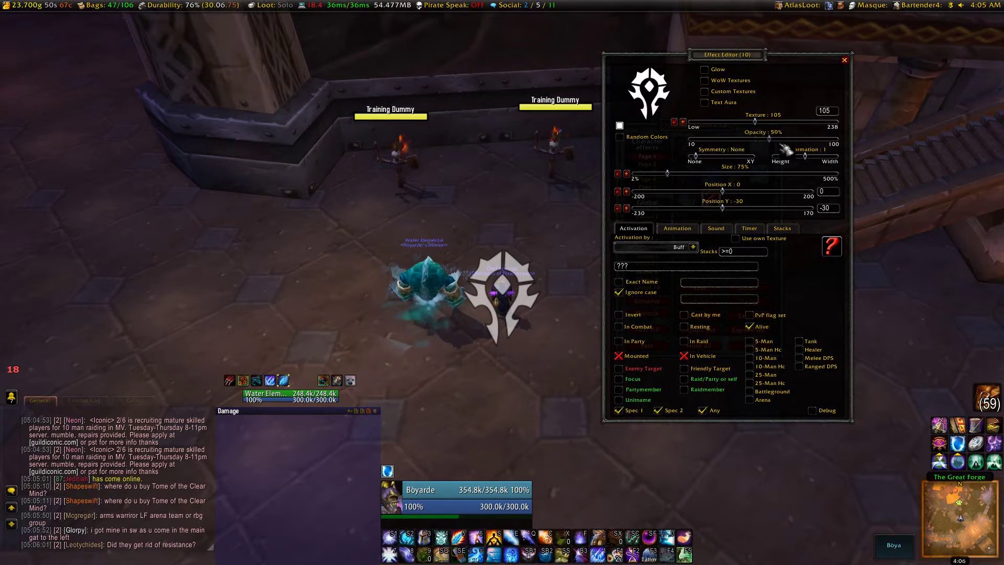
Set the new effect's opacity to 71%, symmetry to None, deformation to 1.50 and position to about X -393, Y -86
click(711, 157)
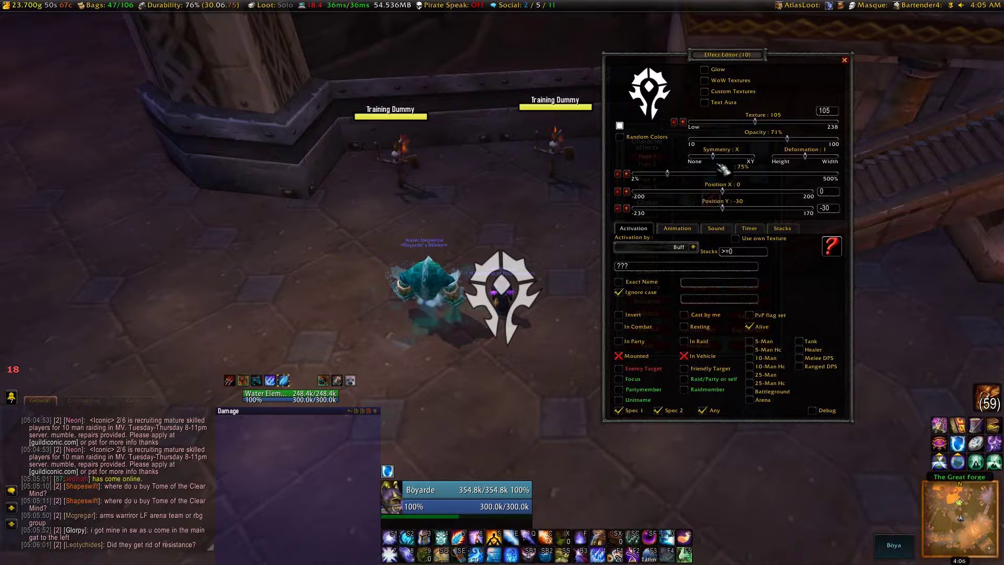
click(696, 156)
drag(804, 157, 833, 171)
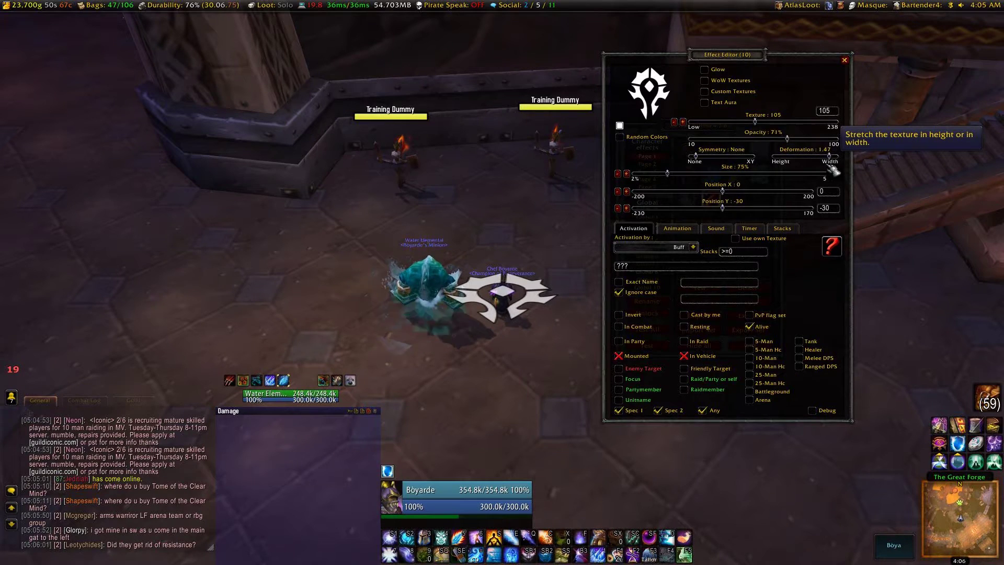
drag(724, 192, 705, 214)
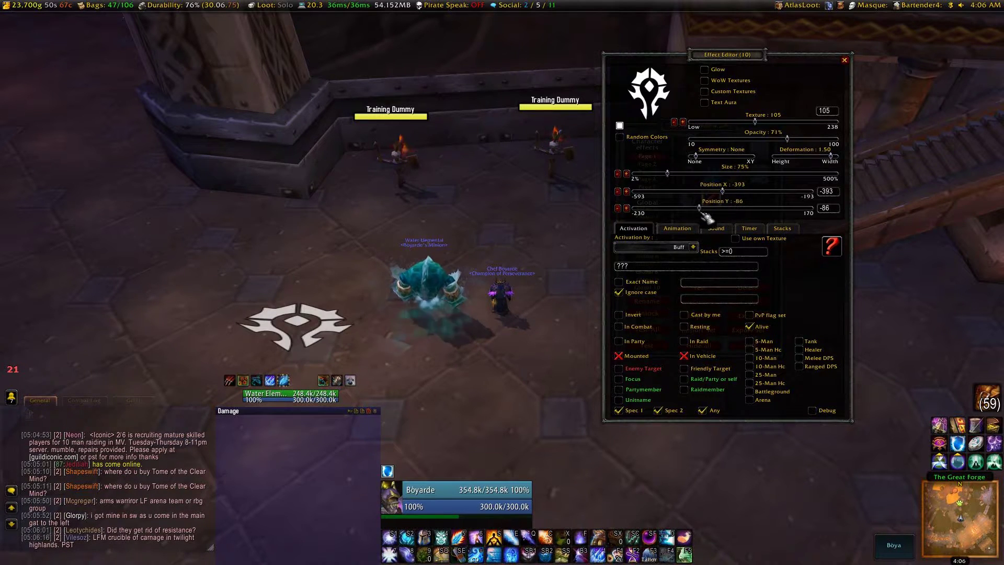
Make the effect activate by the buff Dalaran Brilliance and close the aura configuration
click(694, 247)
click(694, 247)
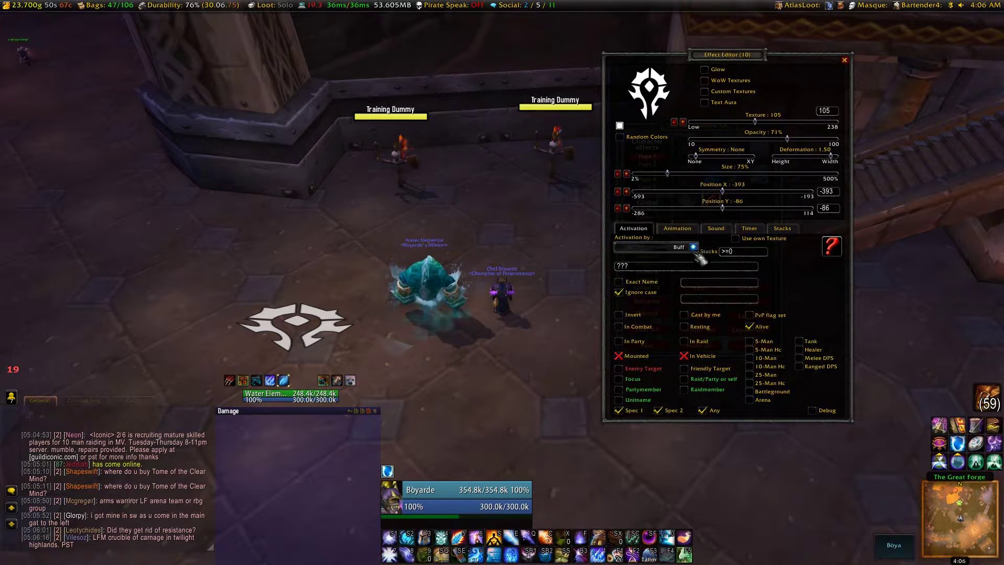
click(693, 248)
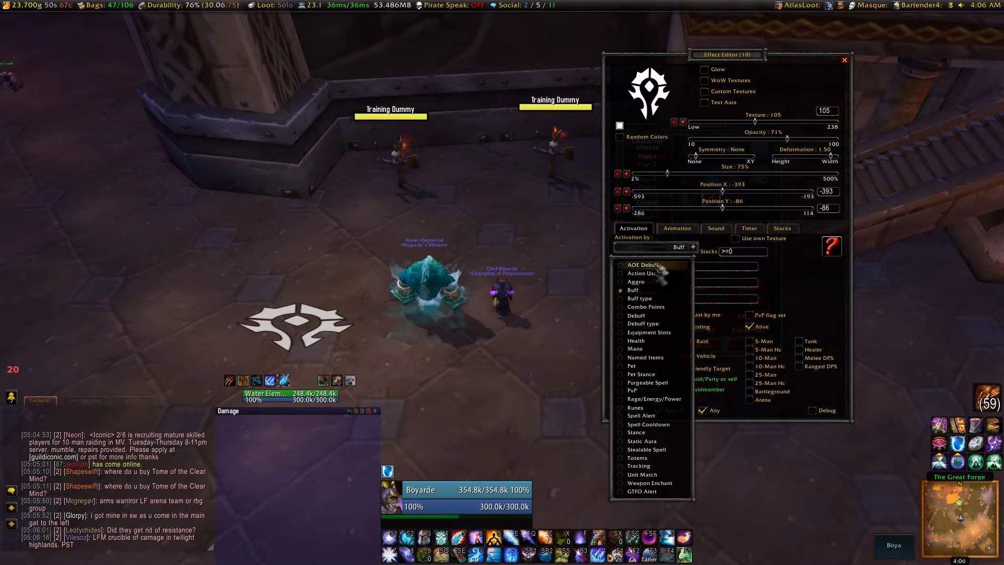
click(658, 292)
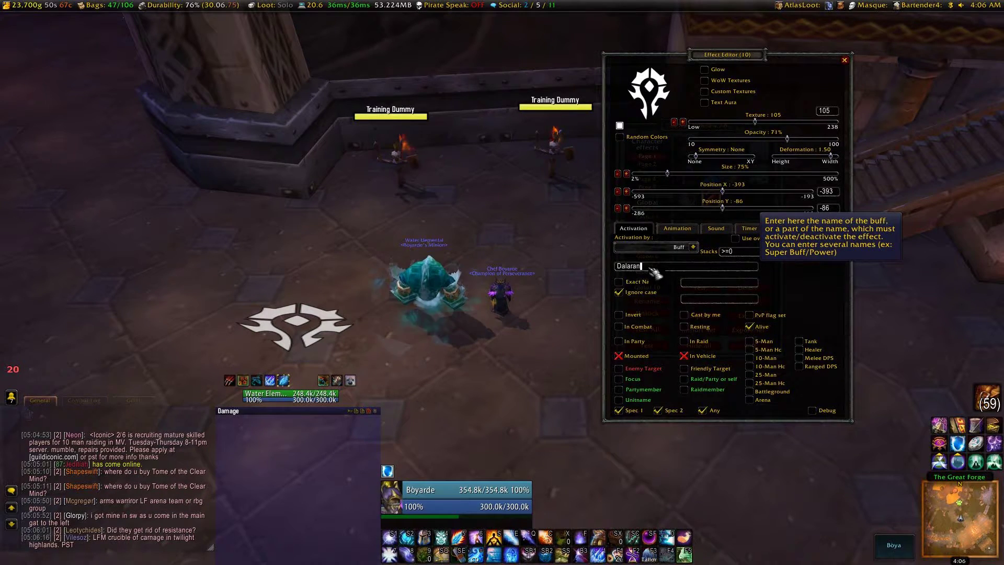
text(rilliance)
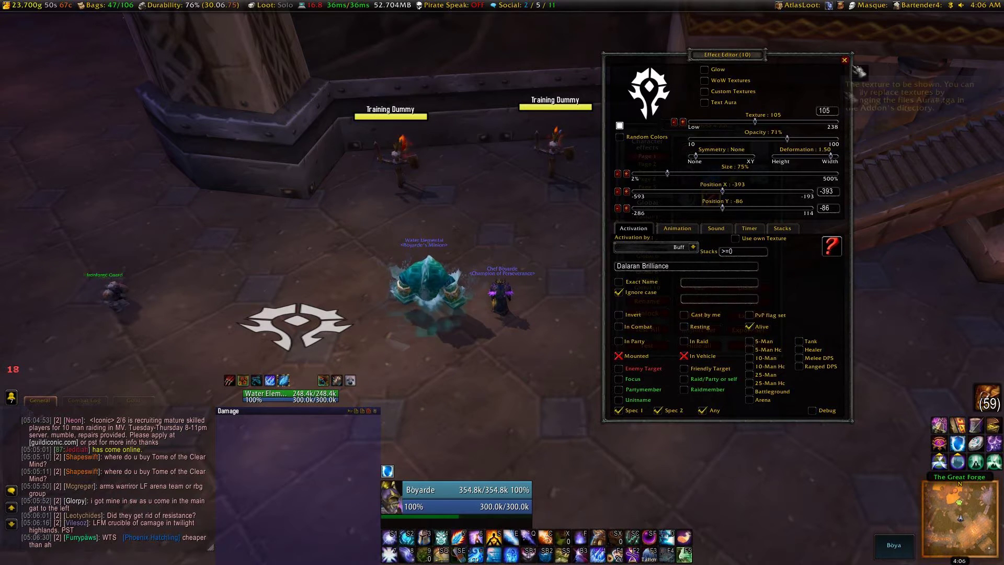
click(844, 60)
click(774, 131)
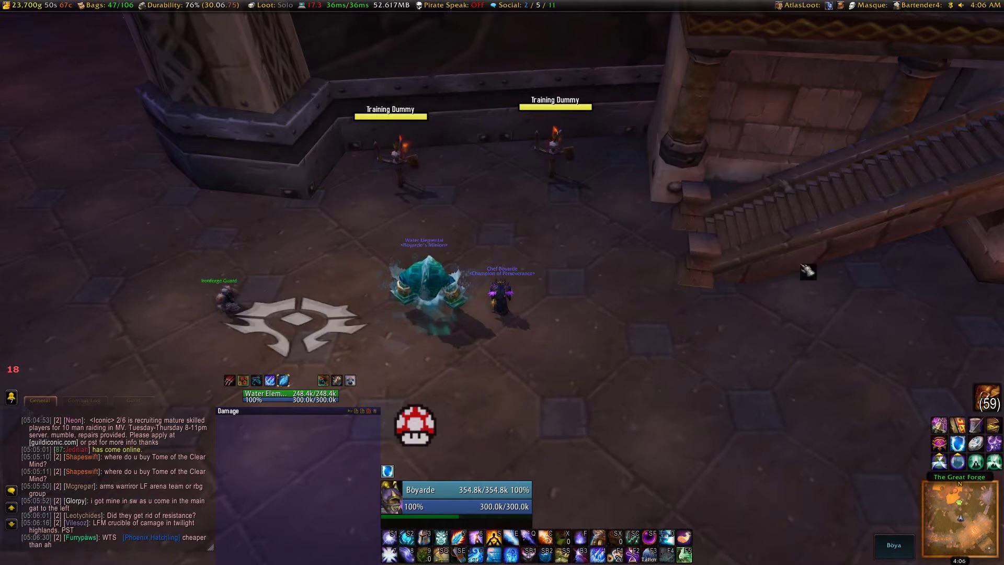
Test the aura by casting Dalaran Brilliance and removing the buff from the character
click(941, 450)
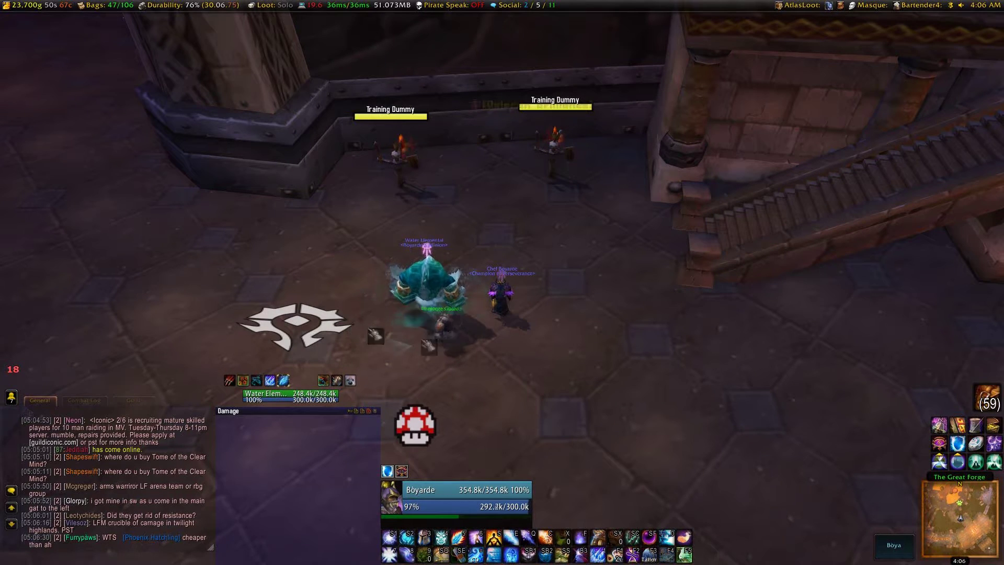
right_click(401, 471)
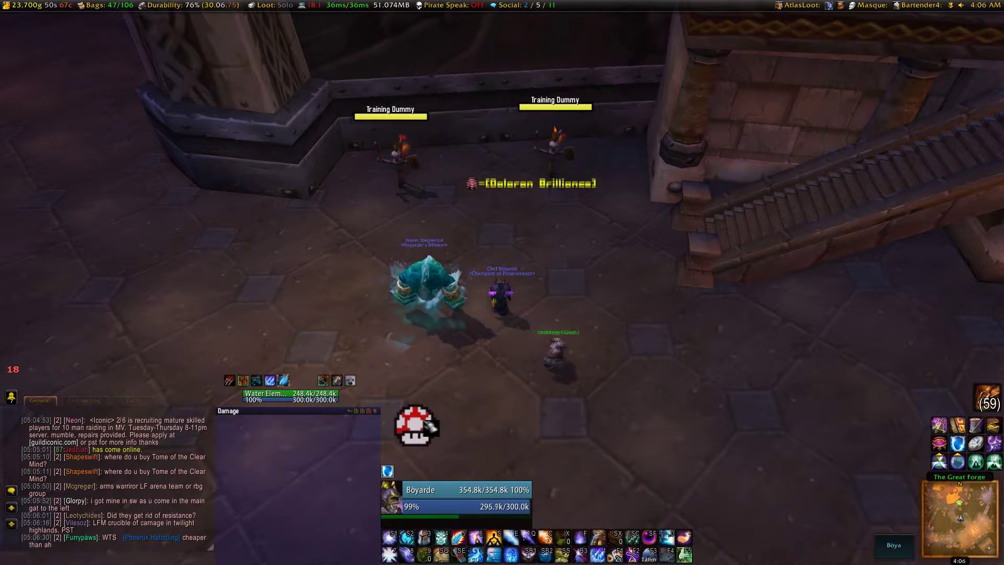
Reopen the aura configuration with /powa, delete the Dalaran Brilliance effect and close the window
text(/powa)
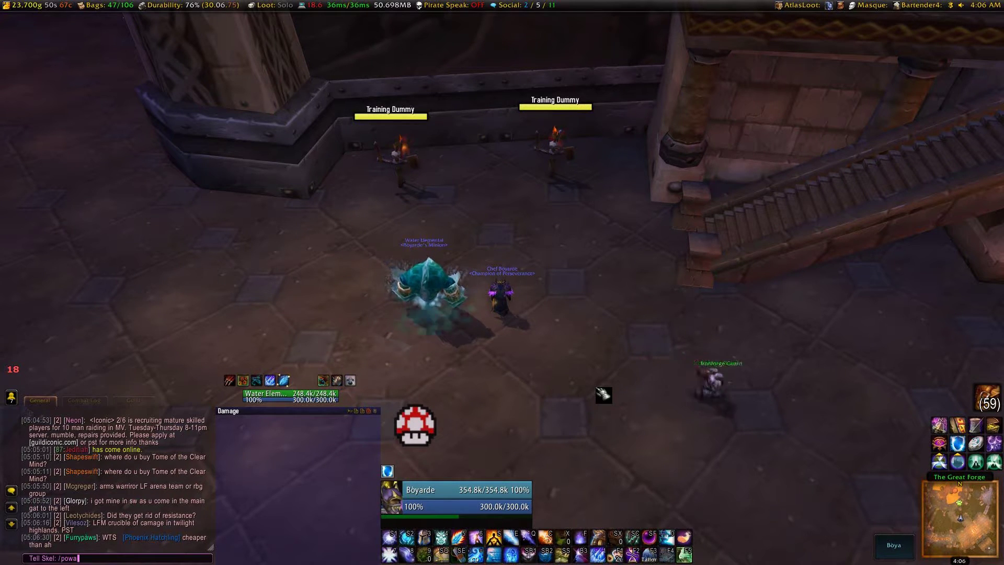
key(Return)
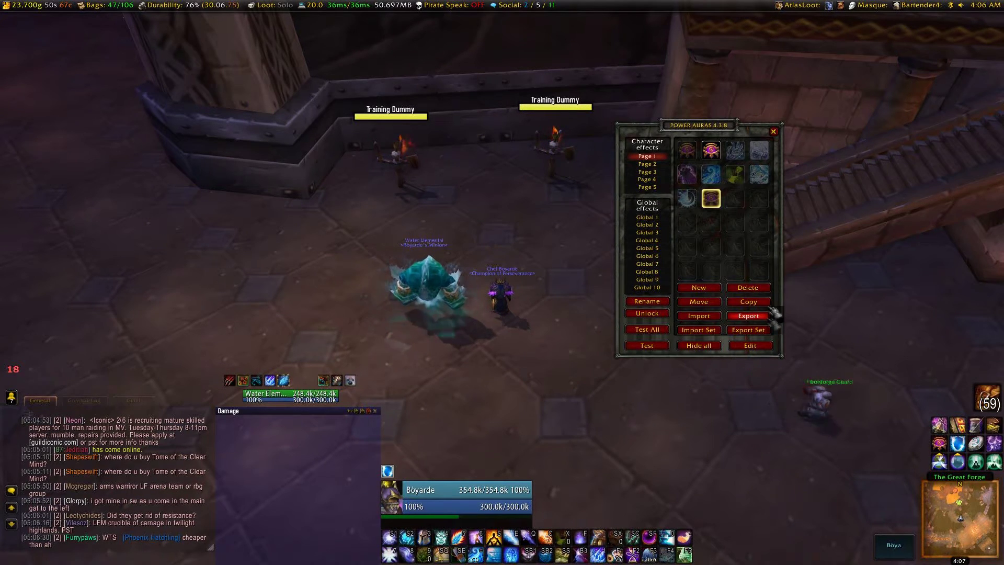
ctrl+click(748, 288)
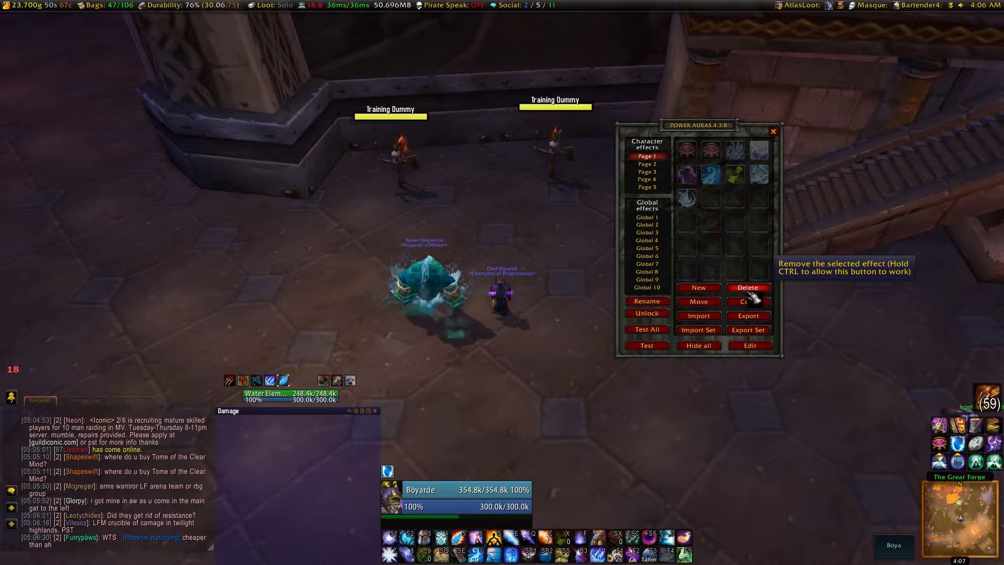
click(774, 131)
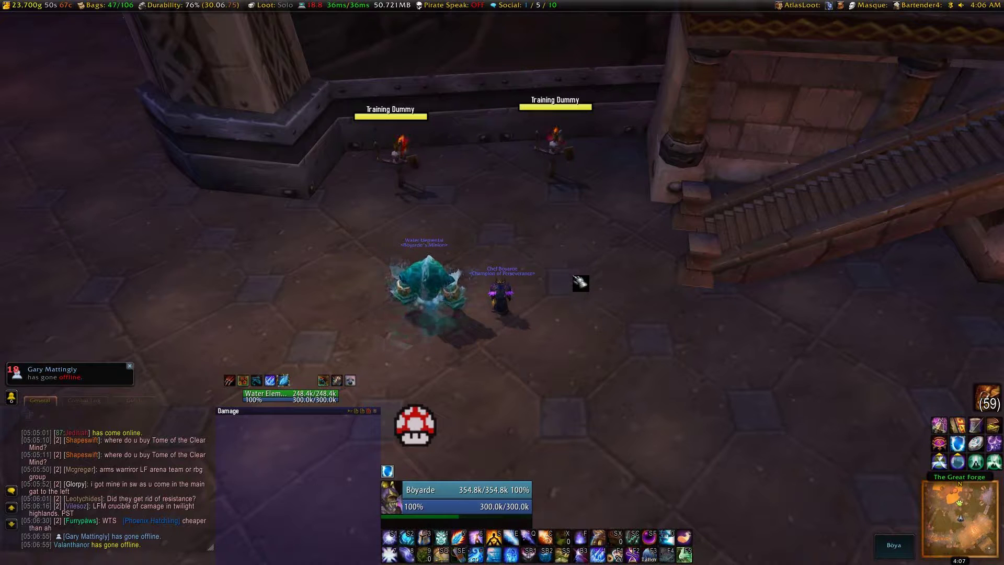
Channel Evocation on the character and inspect the buff it grants
key(6)
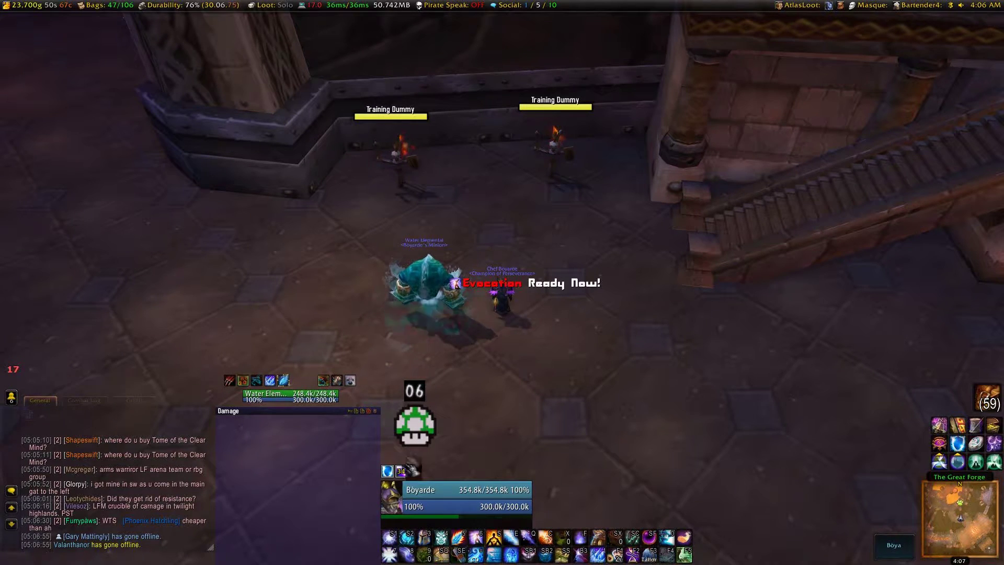
mouse_move(406, 478)
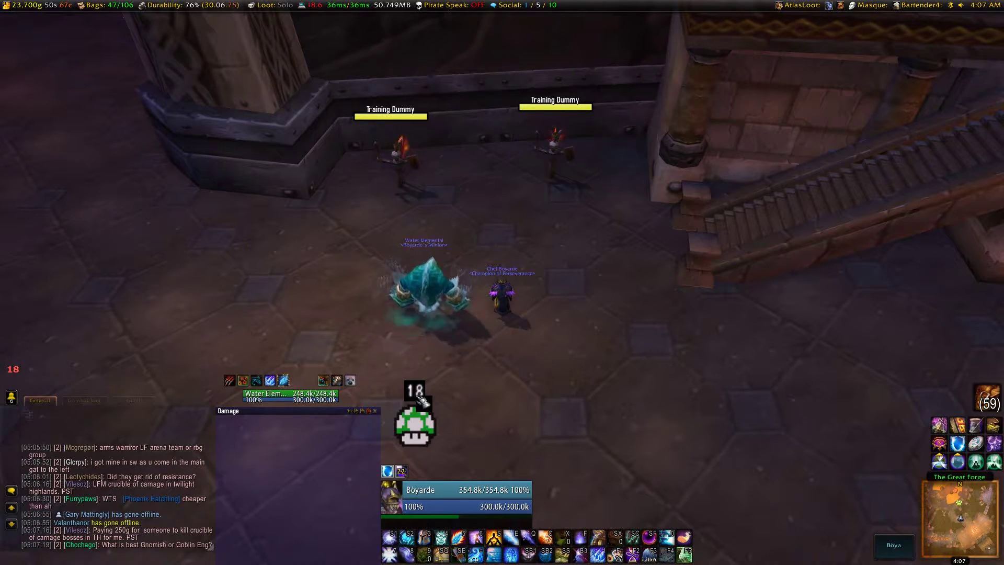
Open the aura configuration with /powa and create a new effect using the red mushroom texture 115
key(slash)
text(powa)
key(Return)
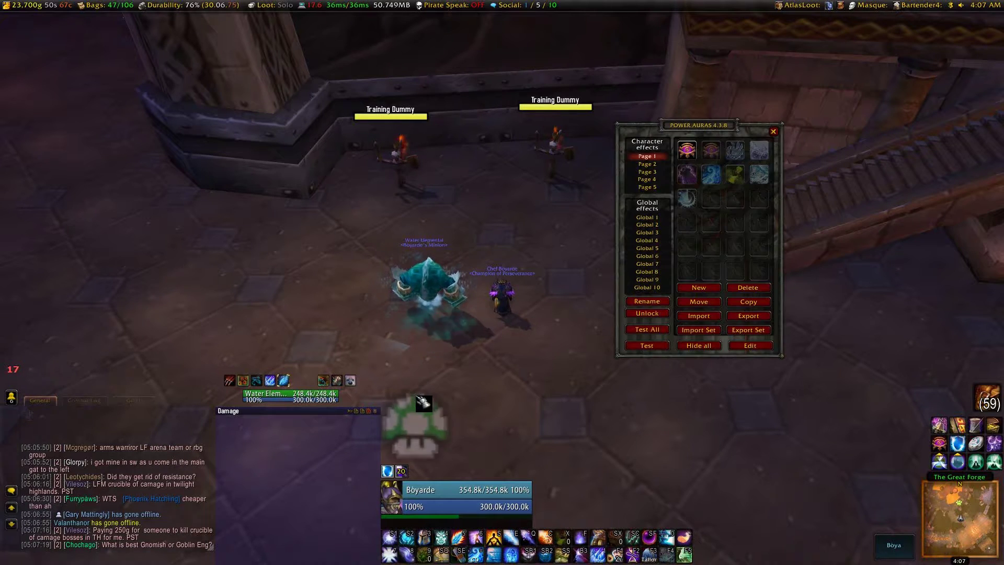
click(702, 293)
drag(696, 121, 761, 124)
click(683, 121)
click(675, 122)
click(674, 122)
click(683, 122)
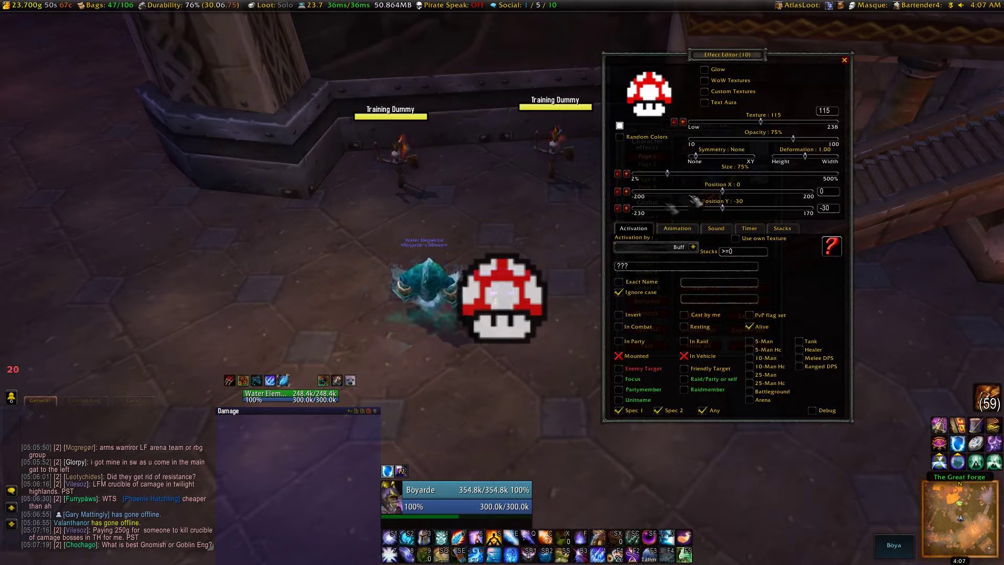
Set the red mushroom effect's buff name to Invoker's Energy and close its editor
click(689, 268)
text(Invoker's Energy)
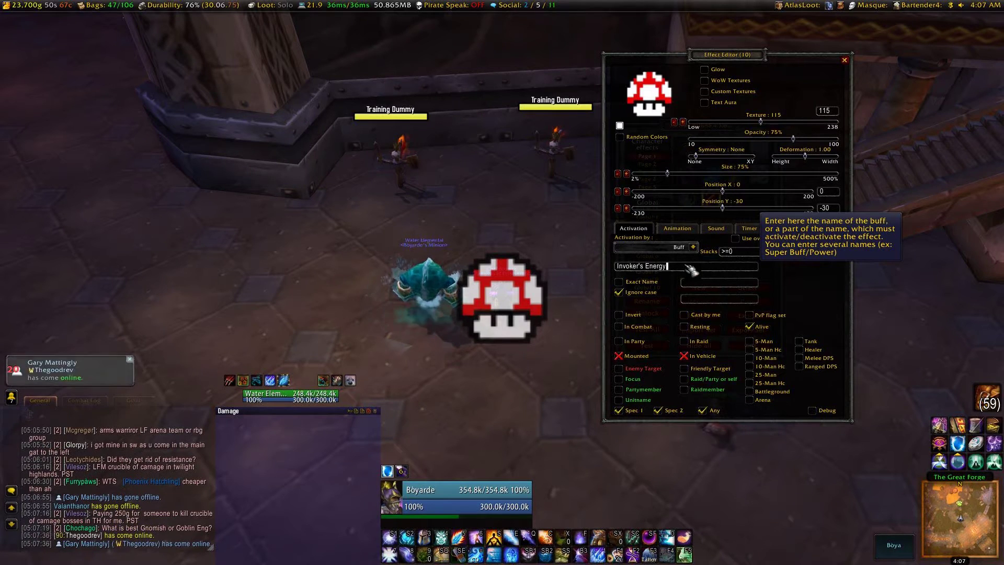
click(845, 61)
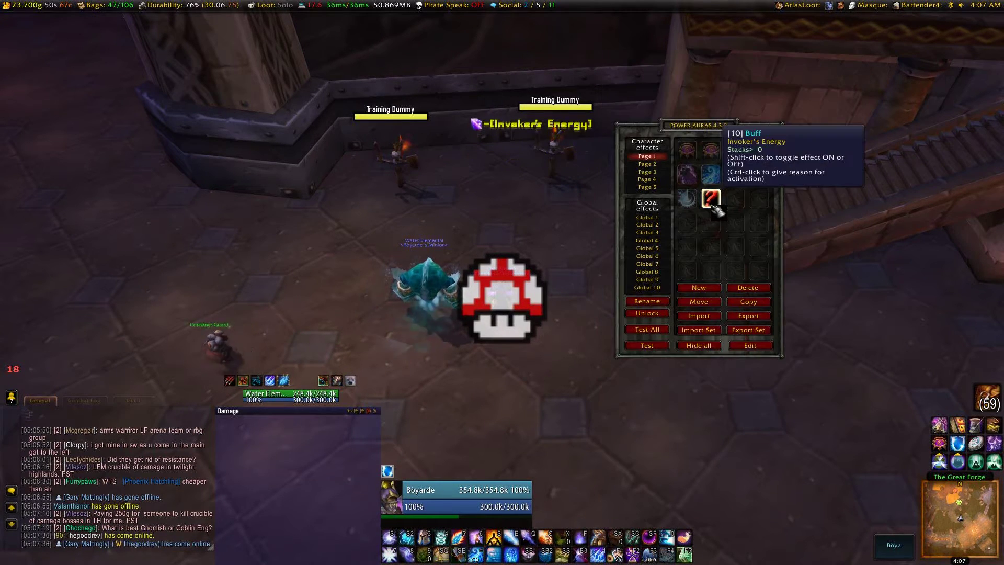
Move the Invoker's Energy effect to horizontal position X -400
double_click(712, 198)
mouse_move(719, 191)
mouse_down()
mouse_move(698, 208)
mouse_move(680, 199)
mouse_move(705, 186)
mouse_up()
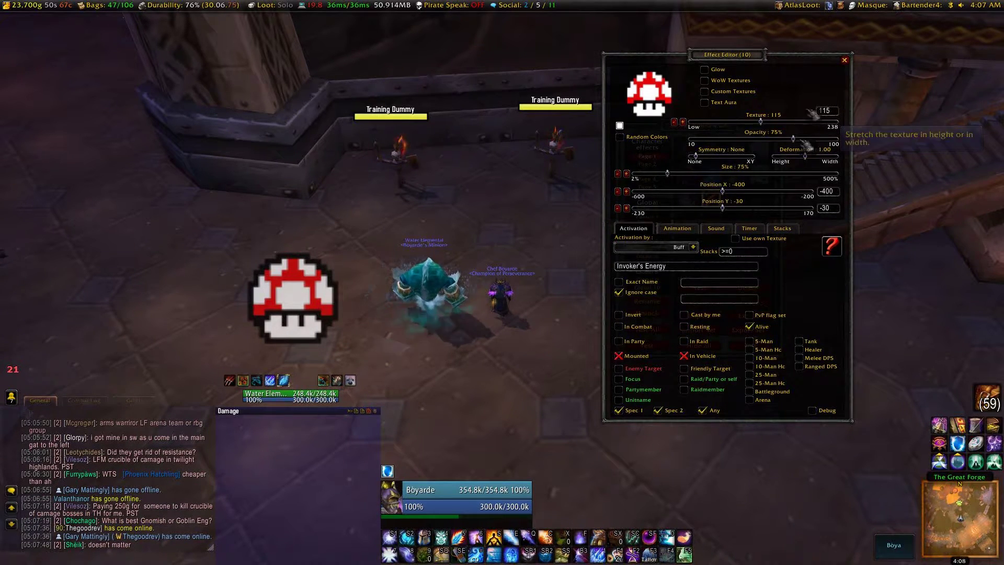
click(845, 61)
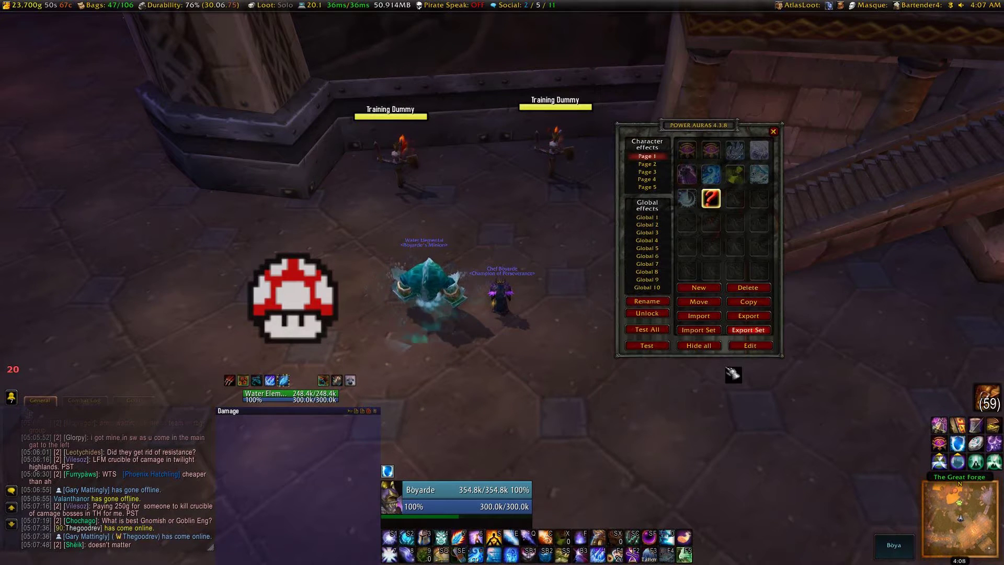
Copy the Invoker's Energy effect onto character Page 1 and give the copy the green mushroom texture 114
click(749, 303)
click(650, 157)
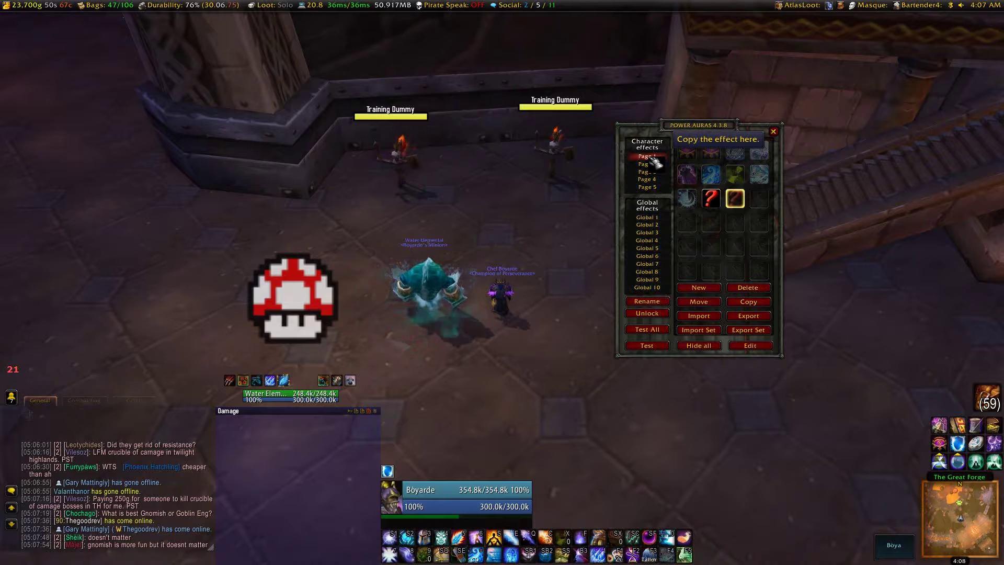
click(735, 197)
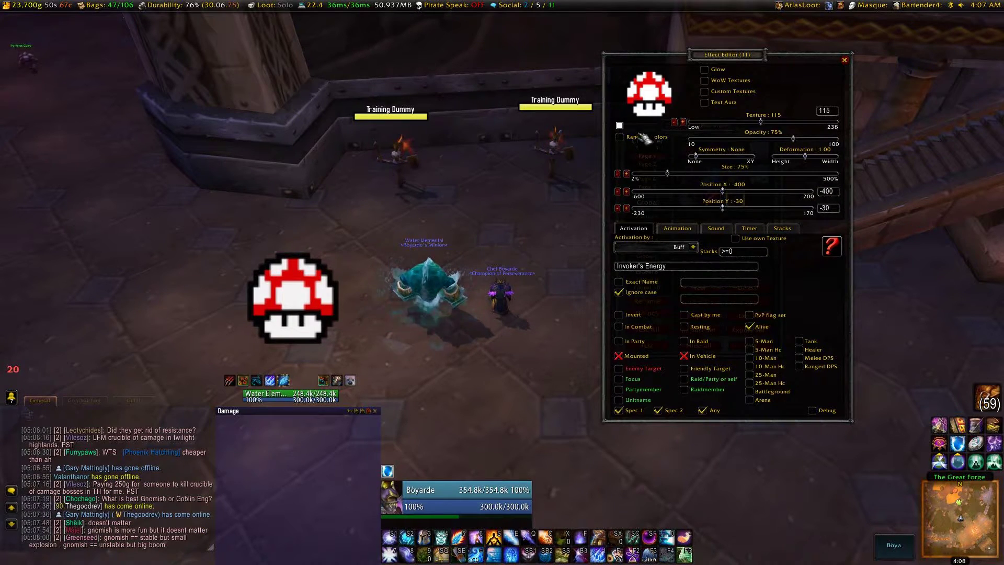
click(683, 121)
click(674, 121)
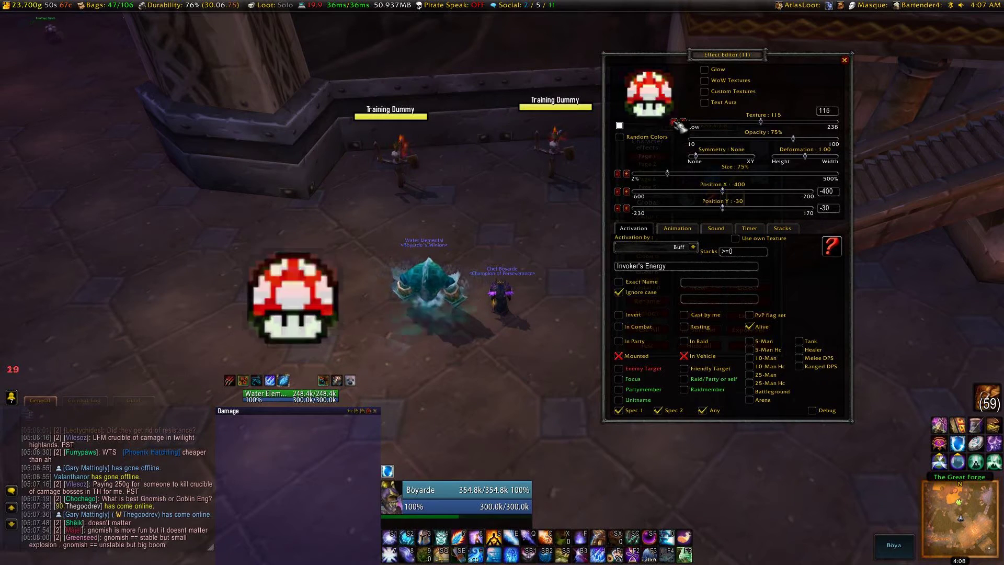
click(675, 121)
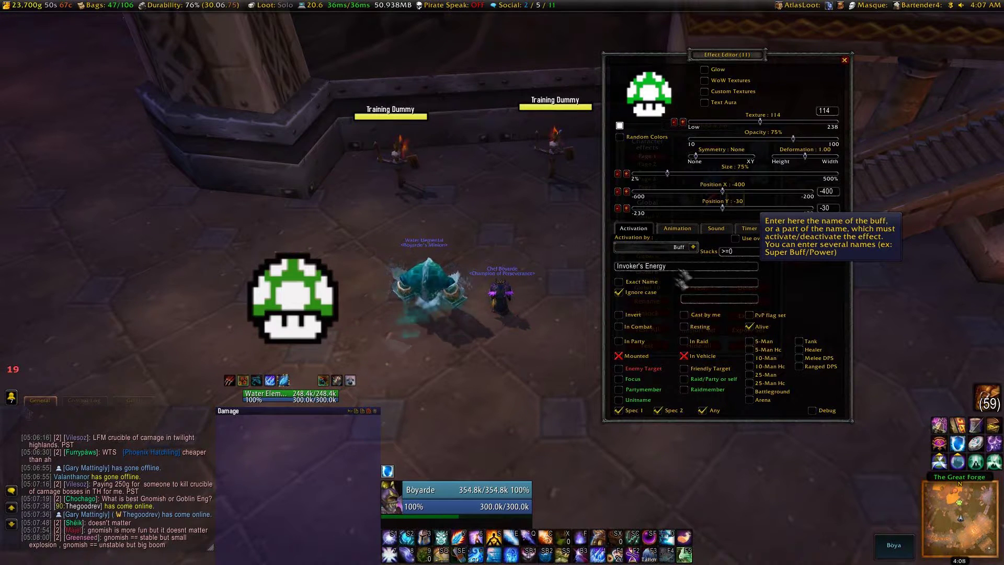
click(844, 59)
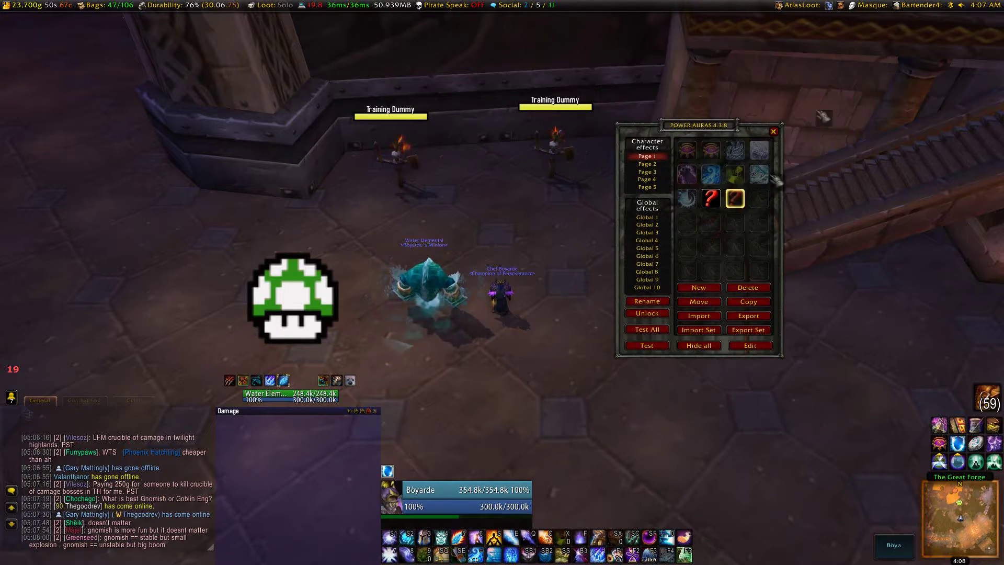
Enable Invert on the original red mushroom effect and close the aura configuration
double_click(712, 200)
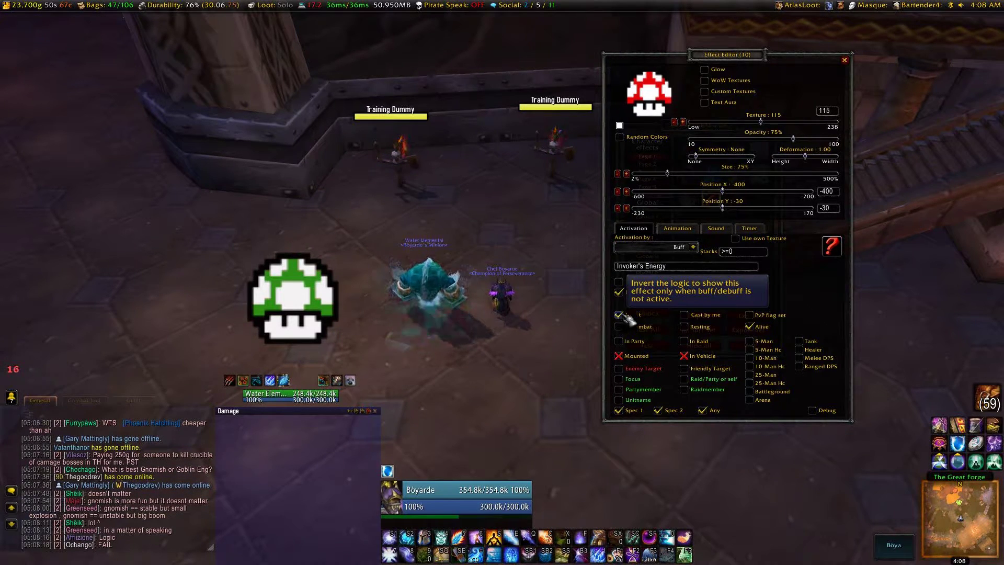
click(844, 60)
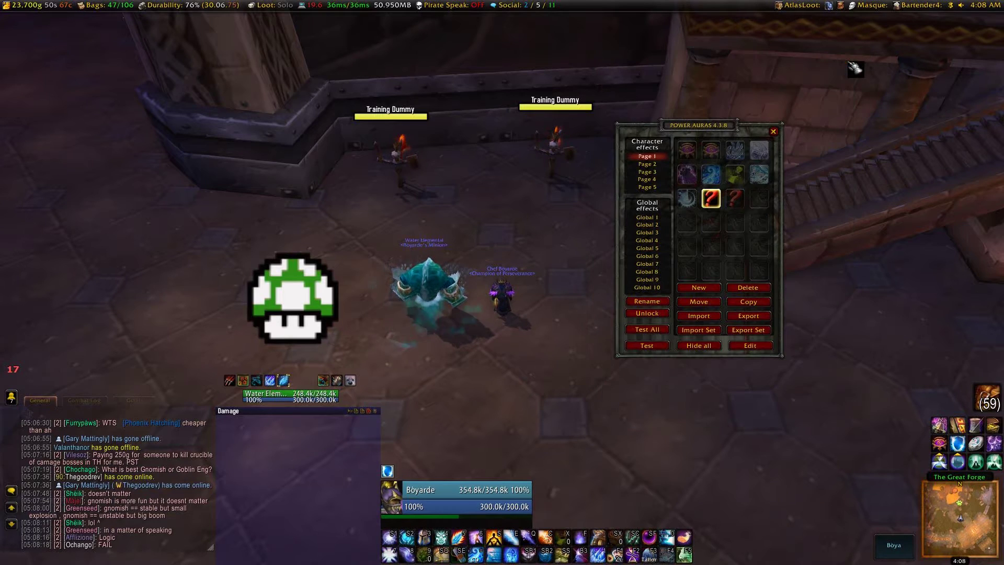
click(773, 131)
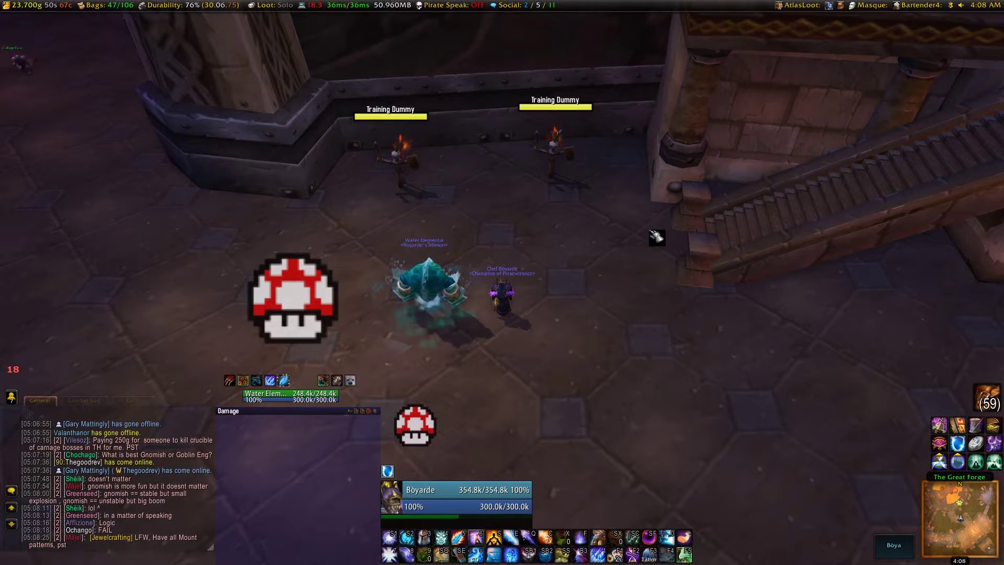
Cast Evocation to gain Invoker's Energy and check how the mushroom effects respond
key(6)
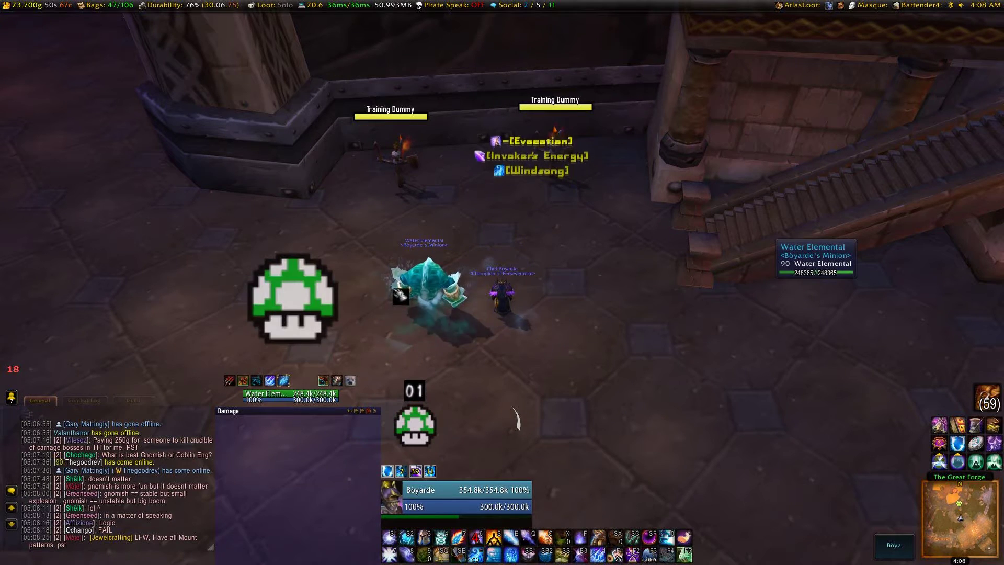
text(r)
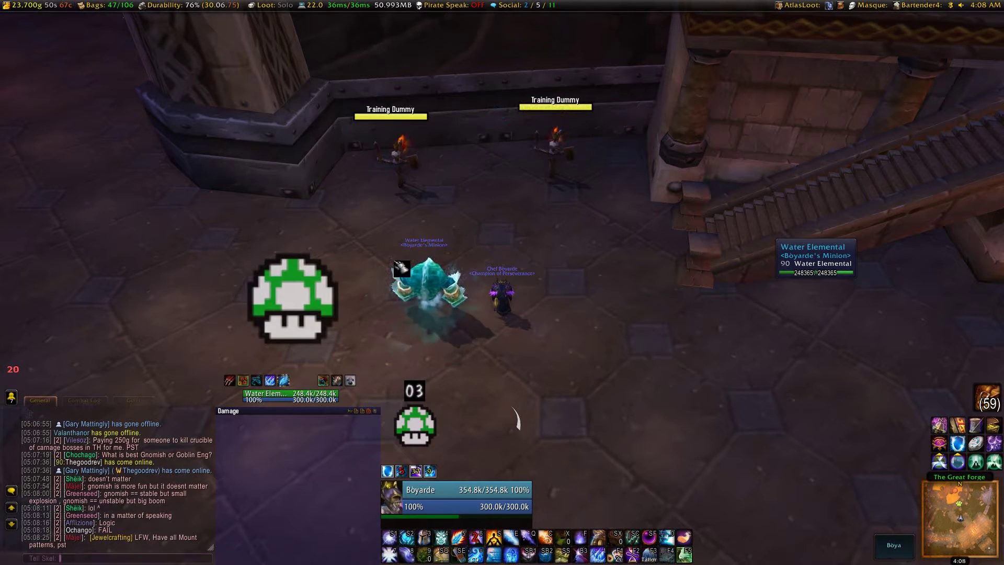
text(/pow)
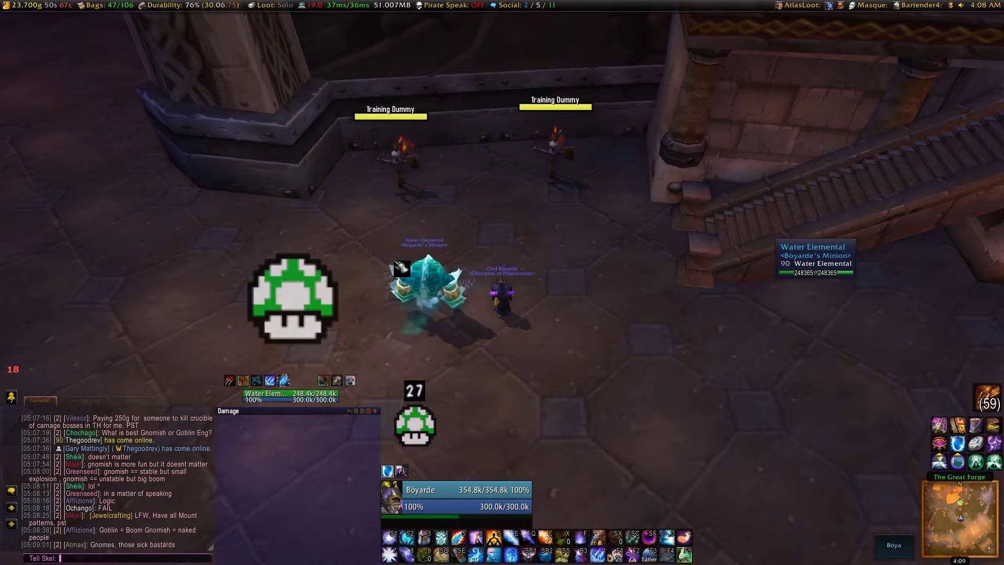
key(Escape)
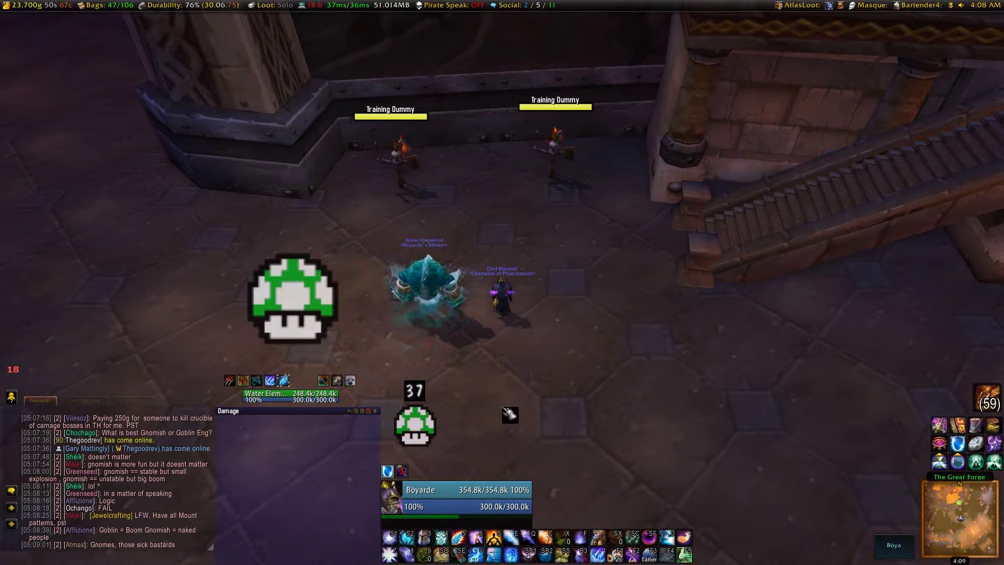
Open the Power Auras configuration and test all effects
text(/powa)
key(Return)
click(648, 329)
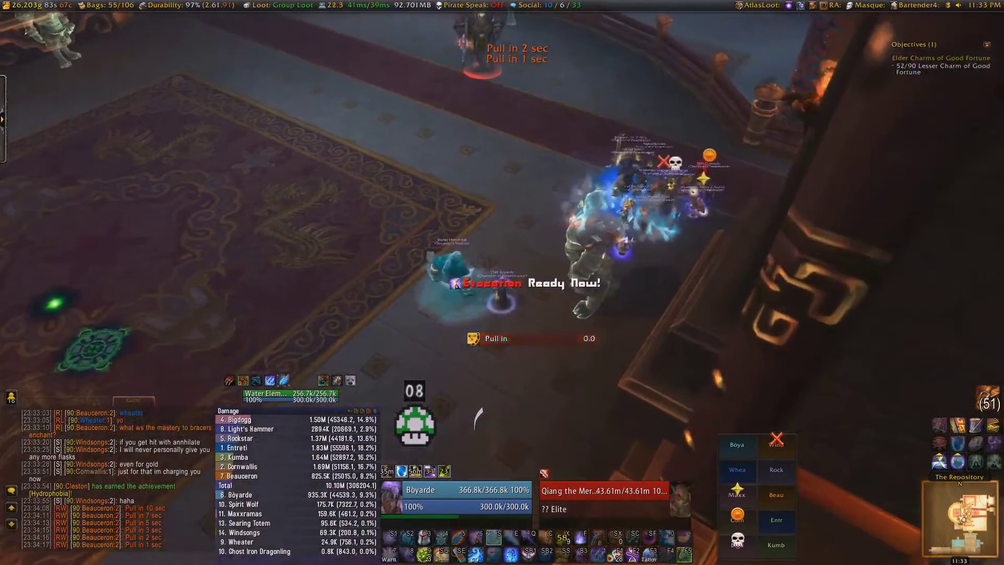
Start the fight against Qiang the Merciless, casting Frostbolt and using the opening damage abilities
key(q)
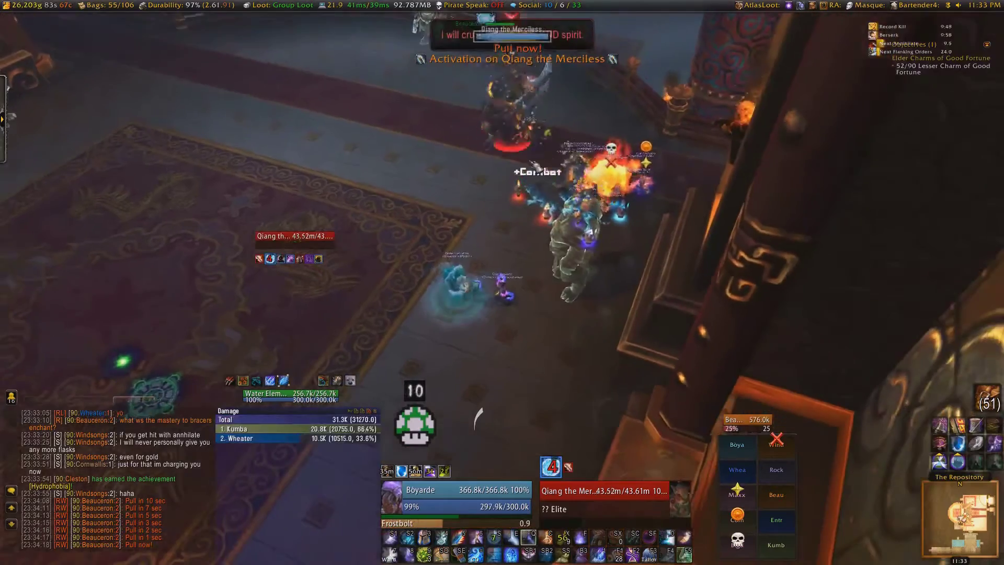
key(e)
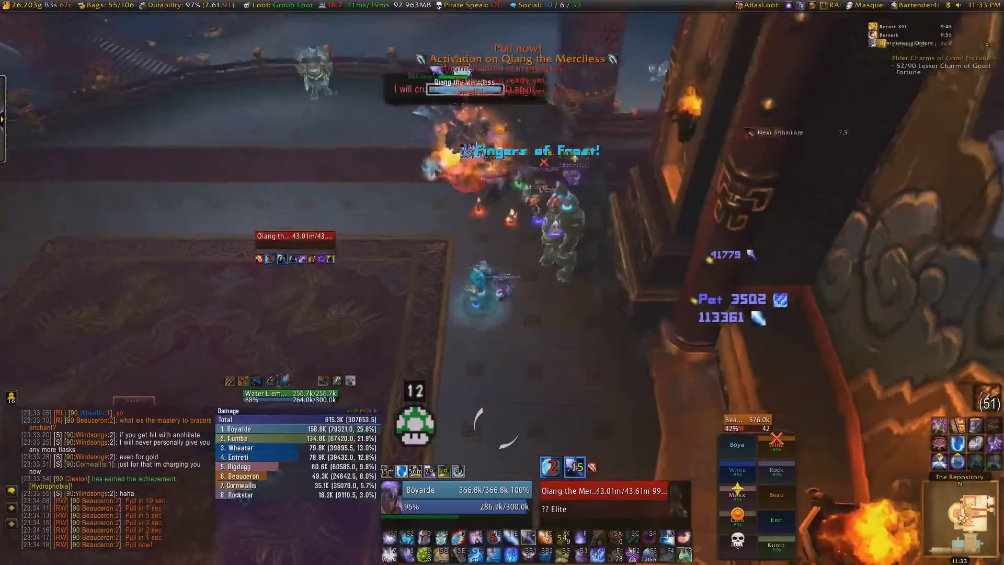
key(q)
key(equal)
key(shift+e)
key(shift+2)
key(q)
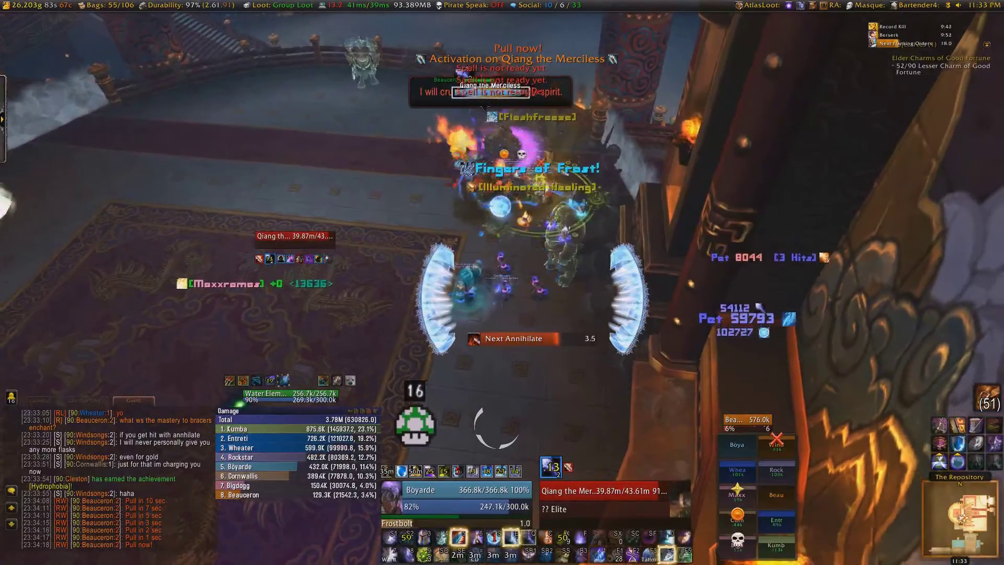
key(q)
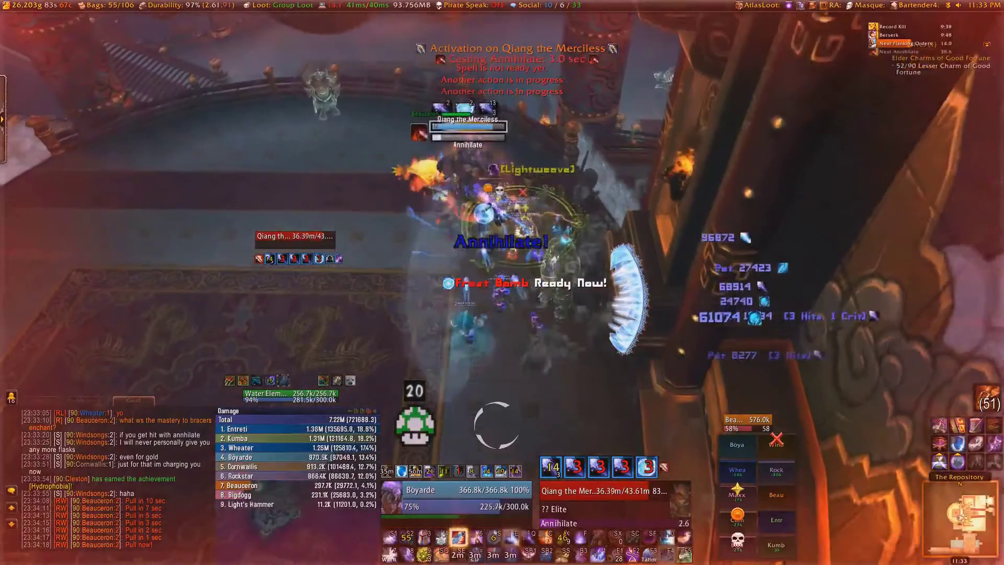
Move around Qiang the Merciless to avoid Annihilate and cast Frost Bomb on the boss
key(5)
key(e)
key(w)
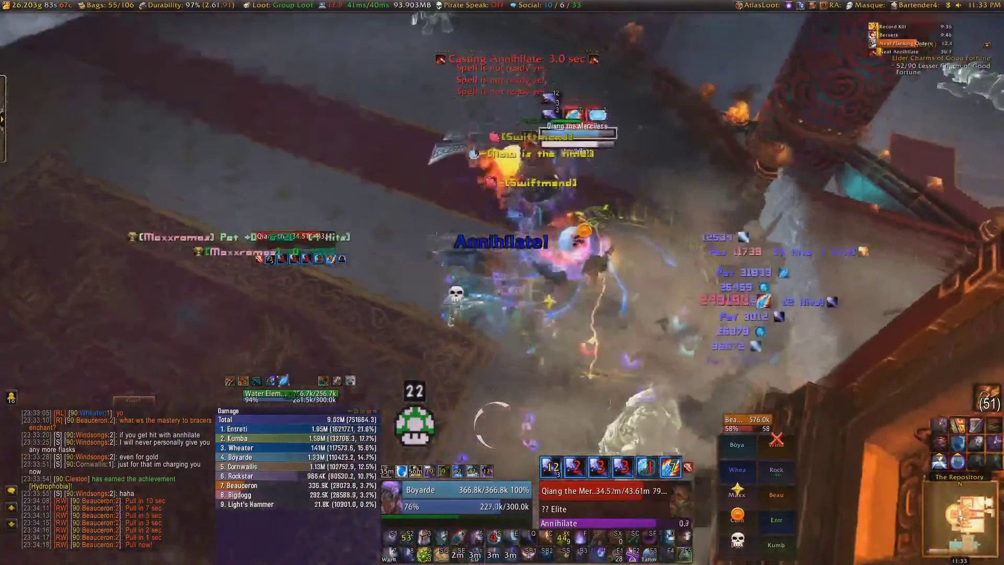
key(w)
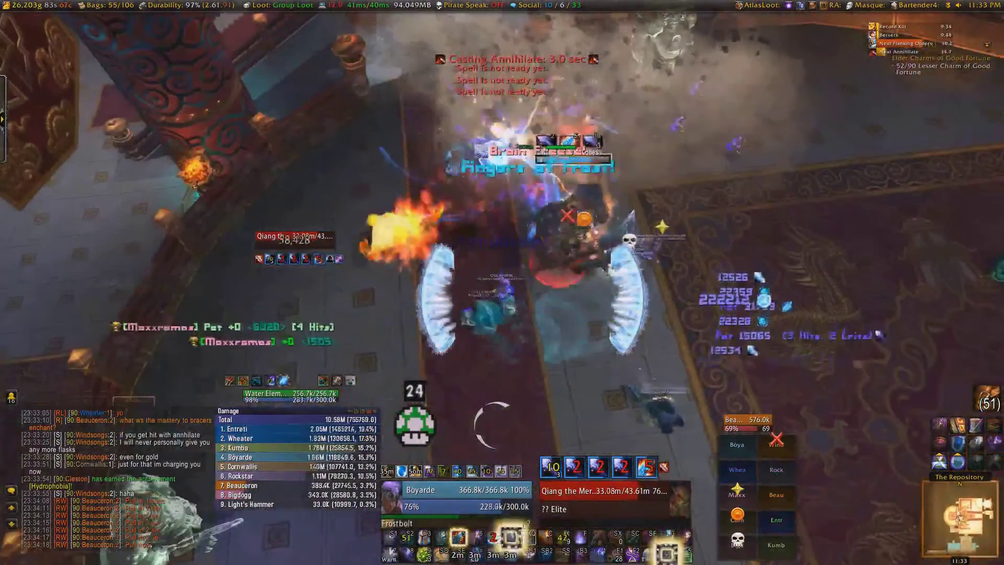
key(5)
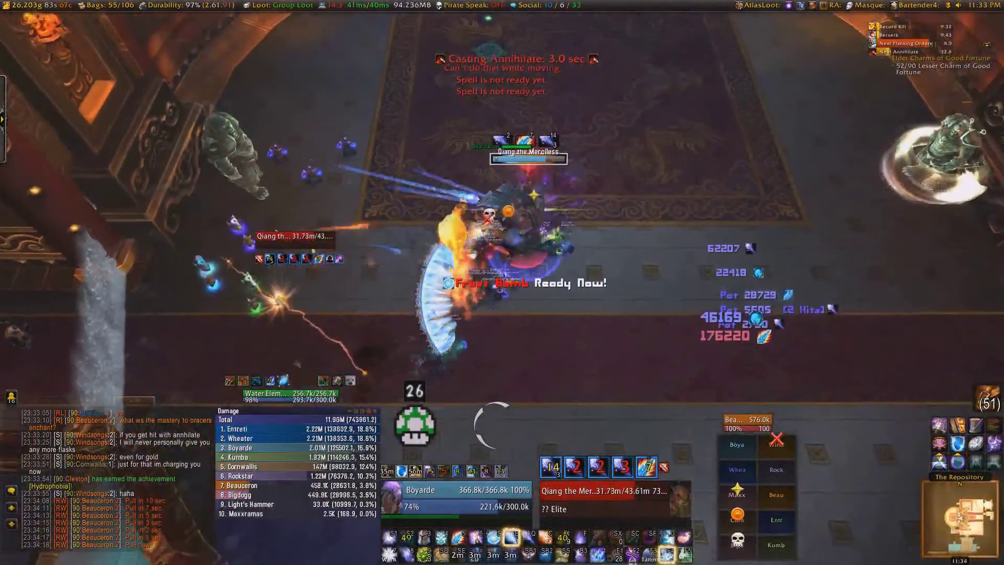
key(e)
key(w)
key(s)
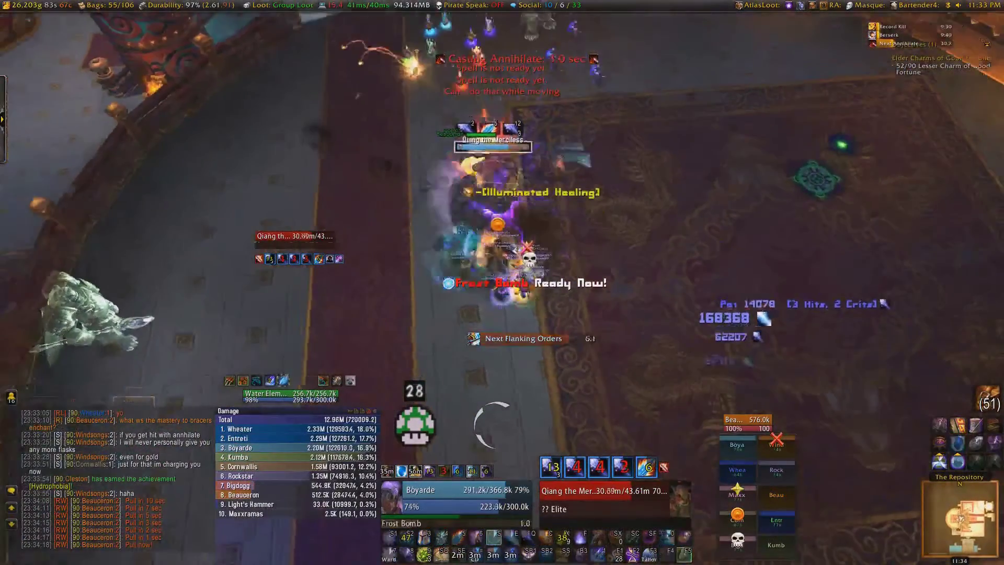
Keep casting Frostbolt at Qiang the Merciless from the new position
key(q)
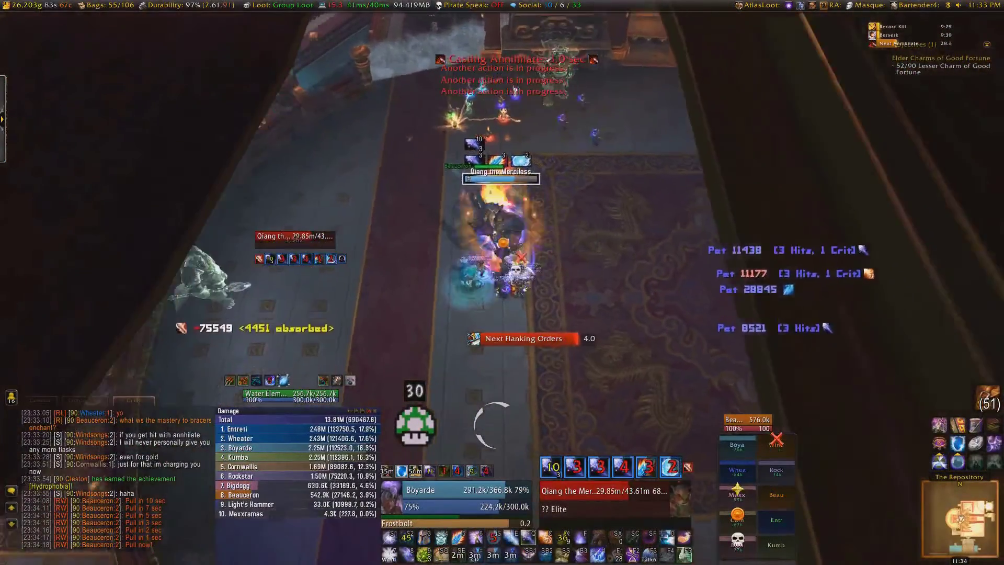
key(q)
key(q)
key(q)
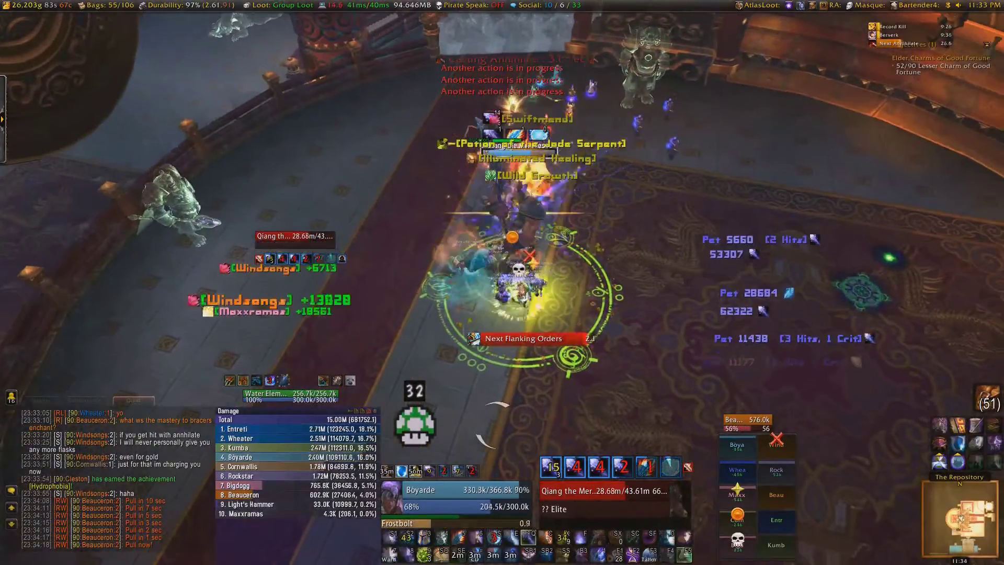
key(d)
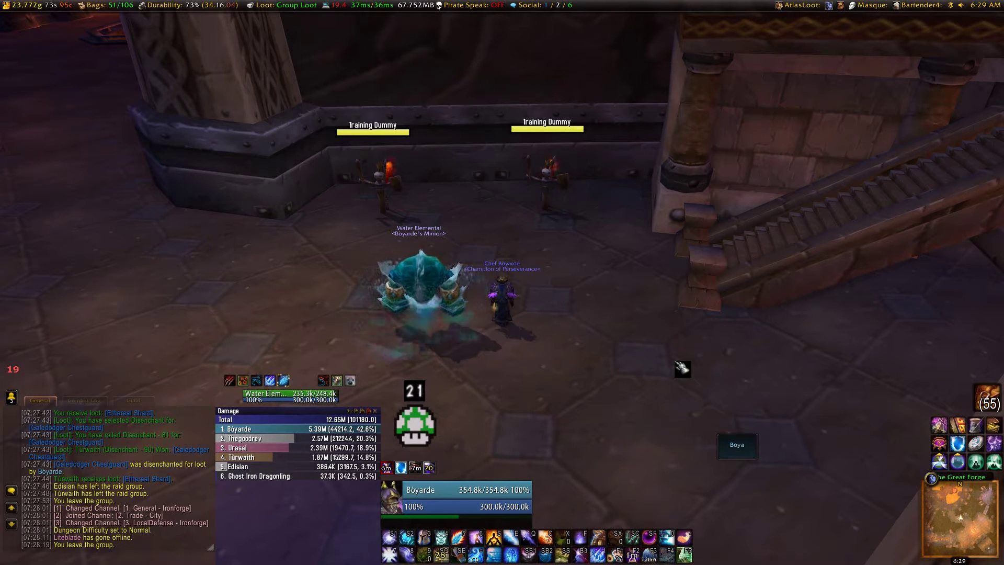
Open the Power Auras configuration and create a new effect on character Page 2
key(r)
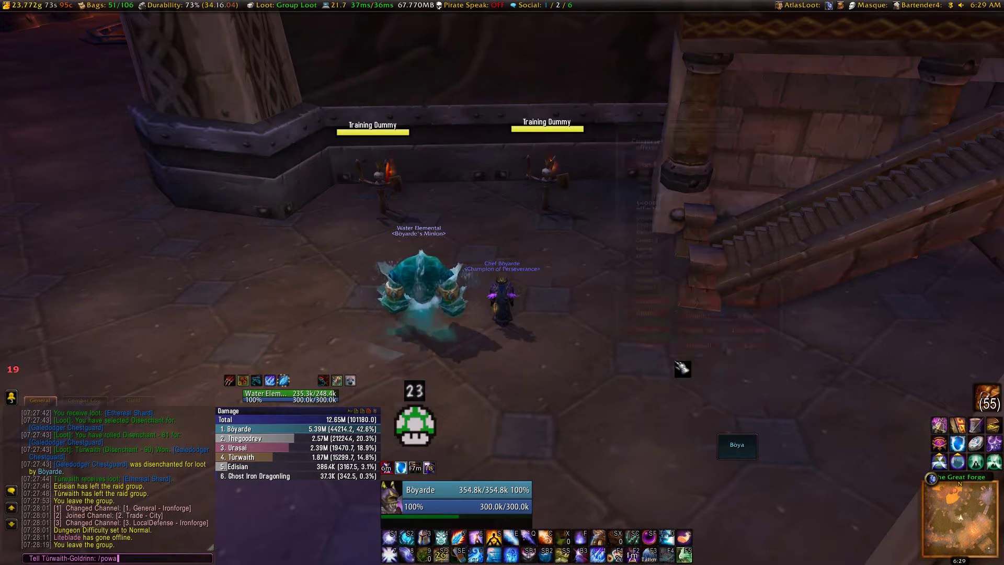
key(Return)
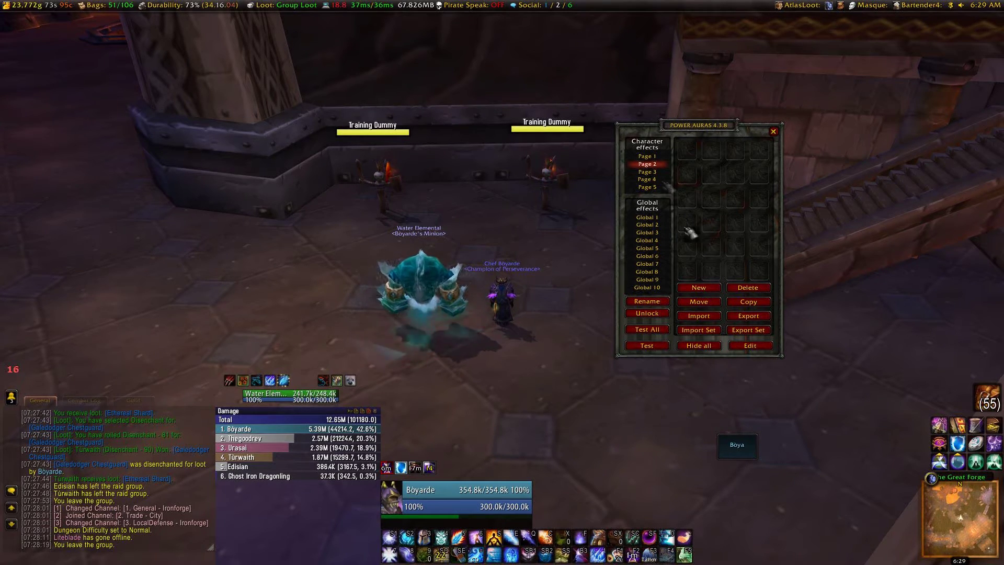
click(651, 156)
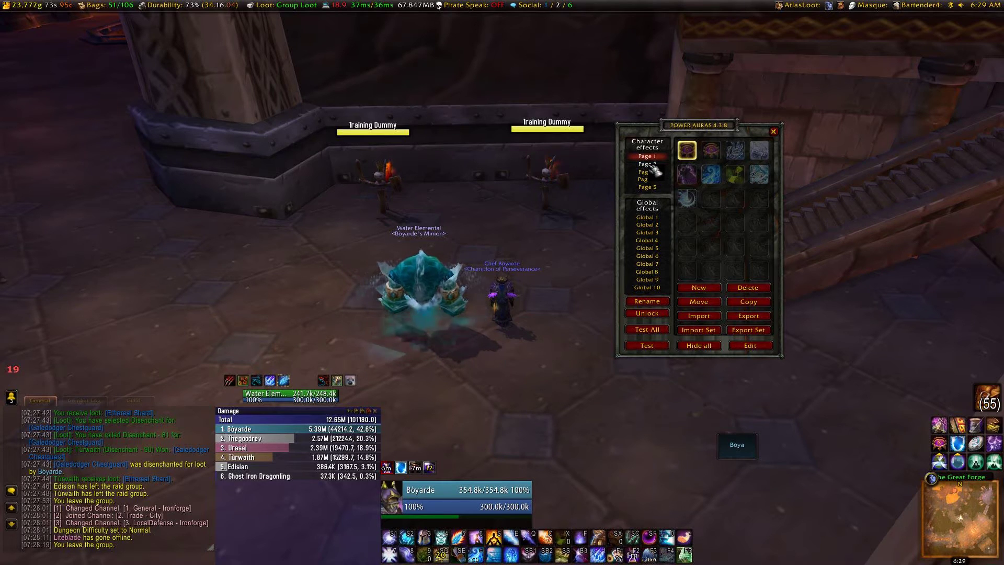
click(699, 287)
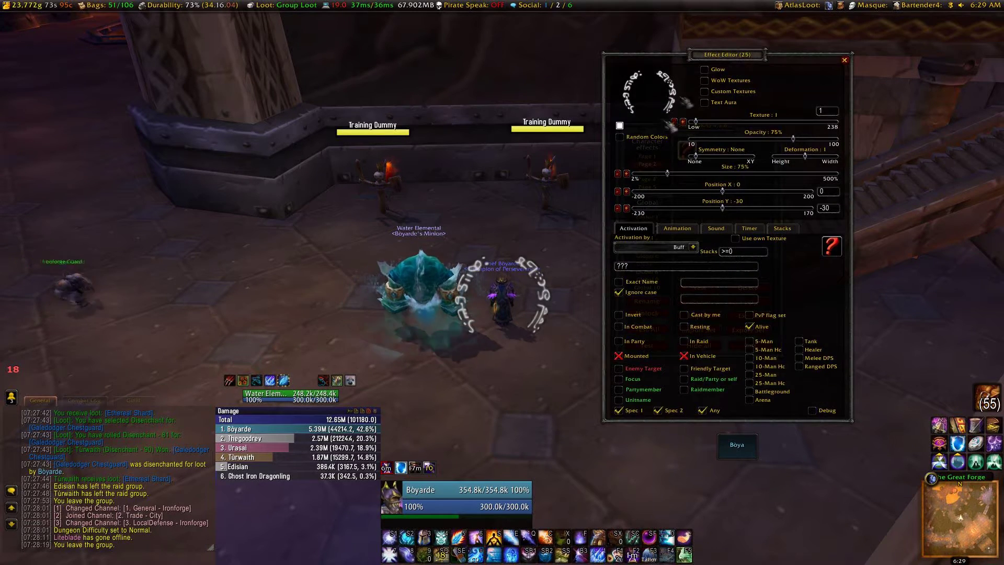
Browse the built-in textures for the new effect and choose the curved rune segment, texture 65
drag(695, 122, 729, 126)
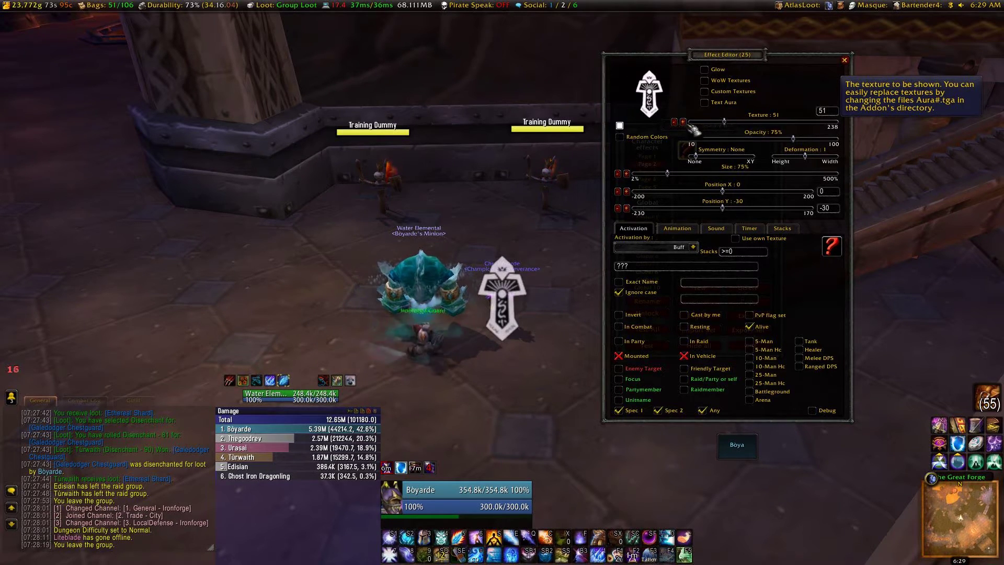
click(684, 122)
click(683, 122)
click(683, 122)
click(683, 122)
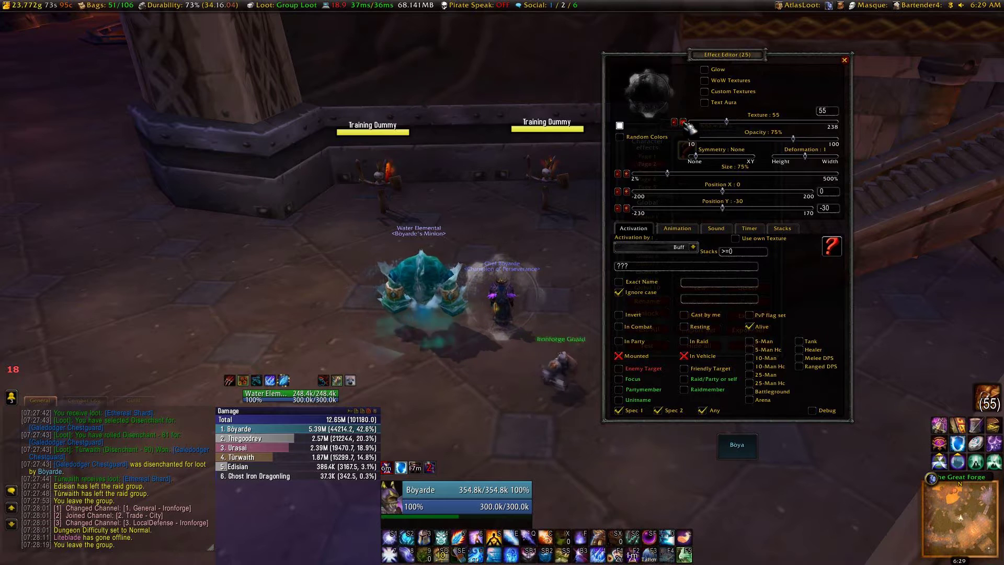
click(683, 122)
click(683, 122)
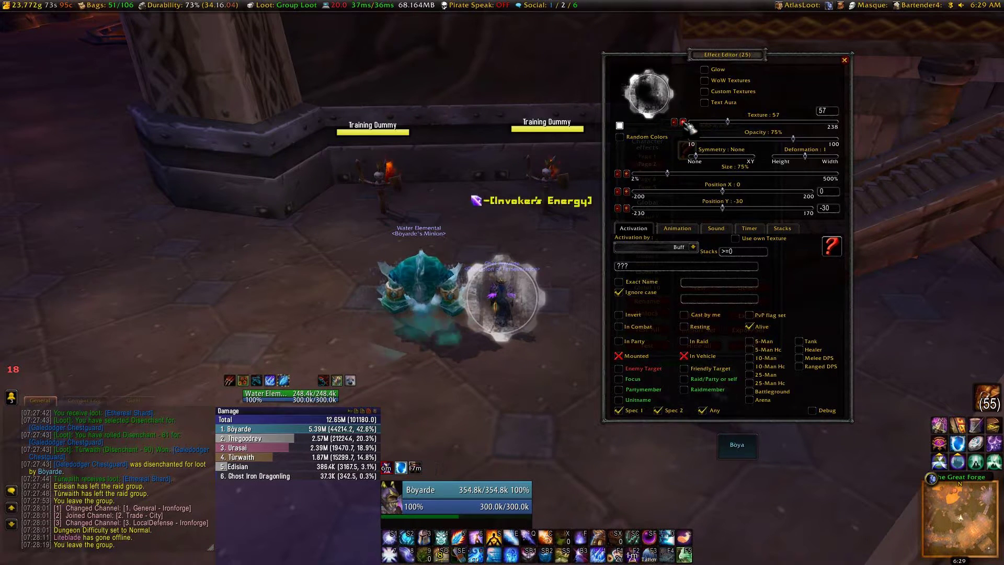
click(683, 122)
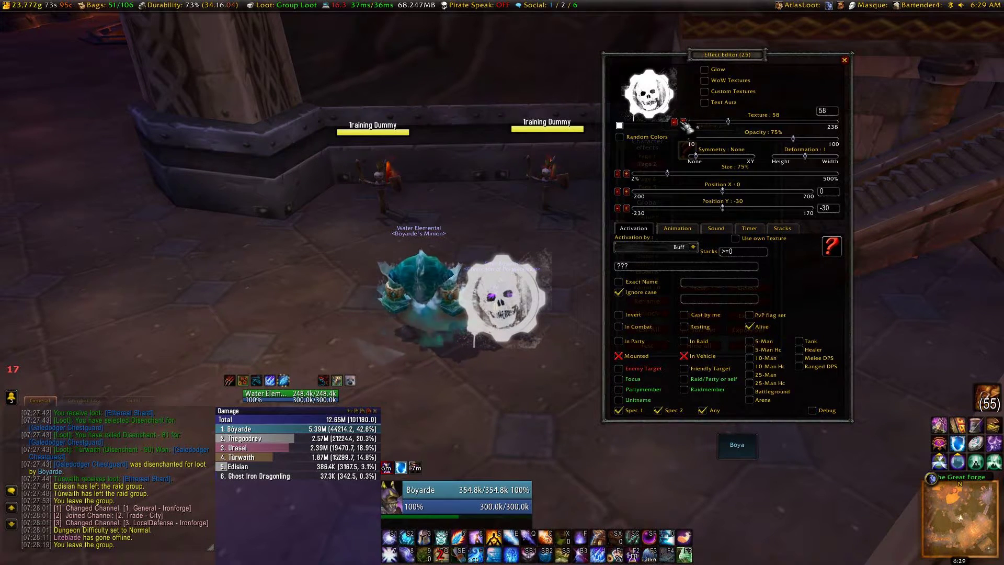
click(683, 122)
click(683, 122)
click(683, 122)
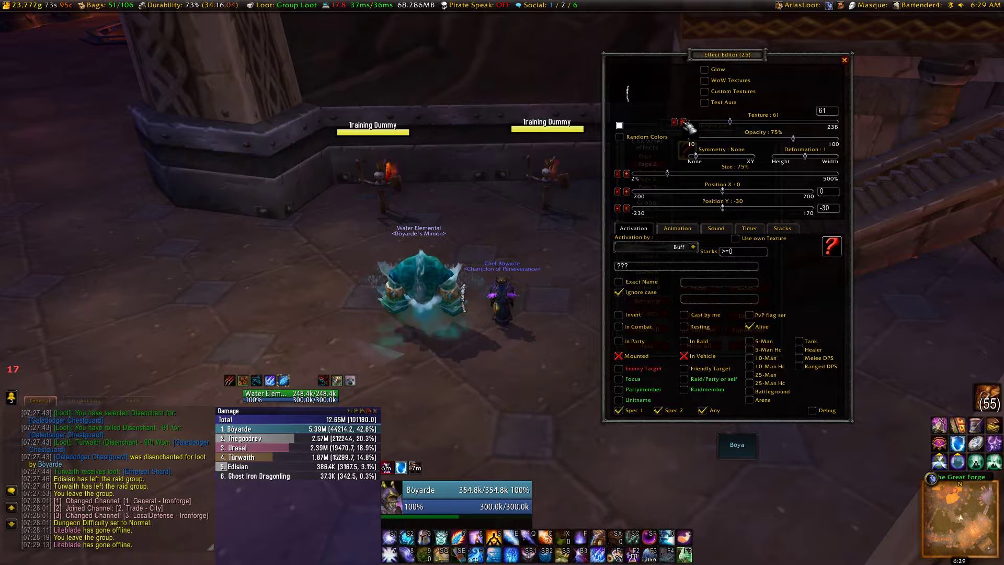
click(683, 122)
click(683, 122)
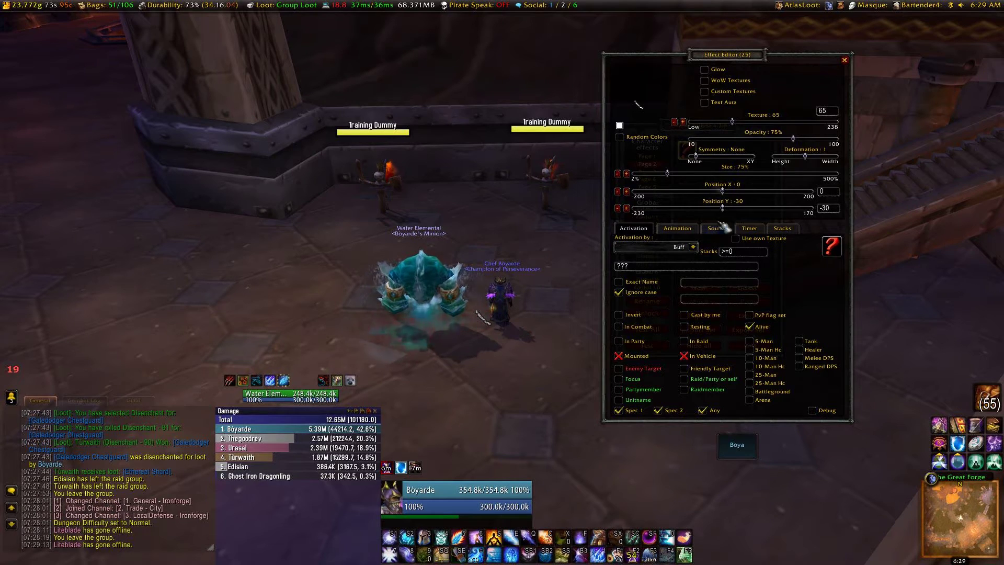
Look through the textures from about 40 upward again and return the effect to texture 65
mouse_move(733, 123)
mouse_down()
mouse_move(827, 126)
mouse_move(723, 135)
mouse_up()
click(684, 122)
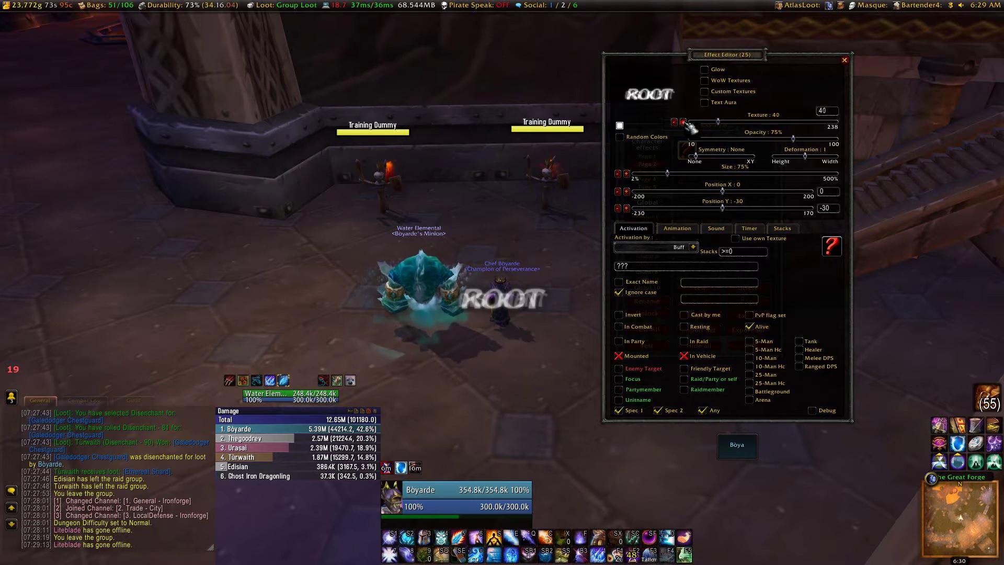
click(683, 122)
click(683, 122)
click(684, 122)
click(683, 122)
click(683, 122)
click(683, 122)
click(683, 122)
click(683, 122)
click(683, 121)
click(683, 122)
click(683, 122)
click(683, 122)
click(683, 122)
click(683, 122)
click(683, 122)
click(683, 122)
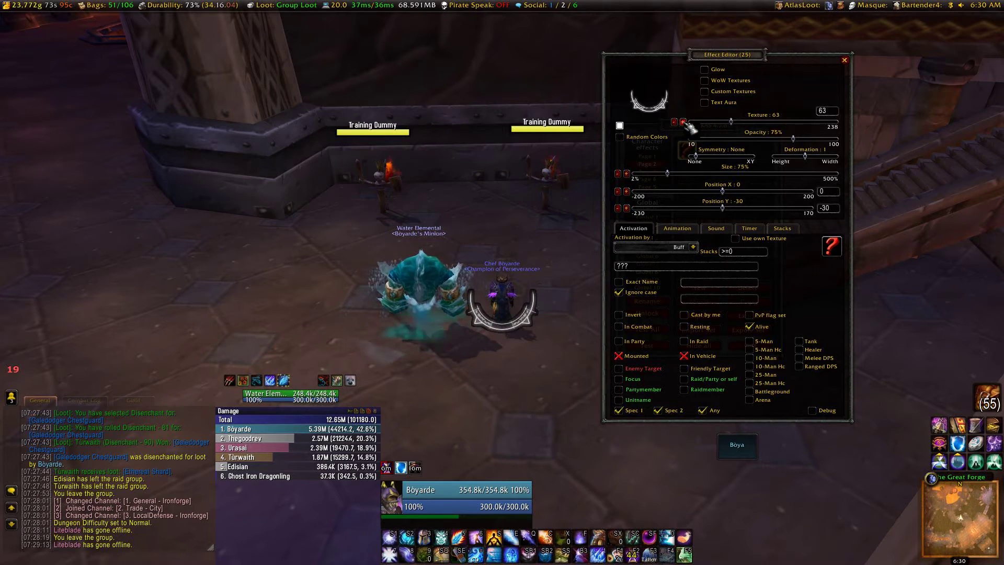
Set the effect's size to 226%, position to X 55, Y 22 and buff name to Dalaran Brilliance, and close its editor
drag(665, 175, 730, 178)
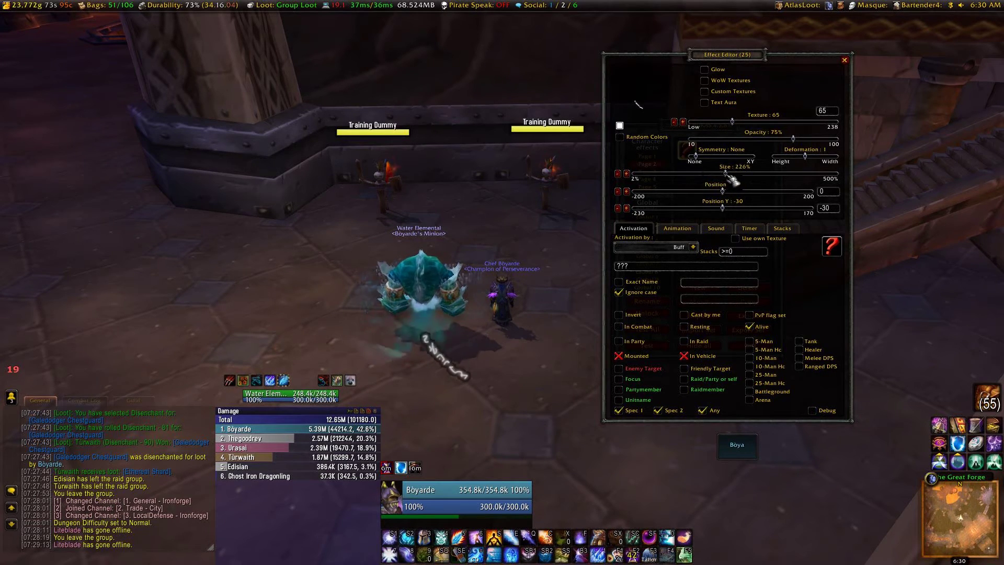
drag(726, 210, 748, 217)
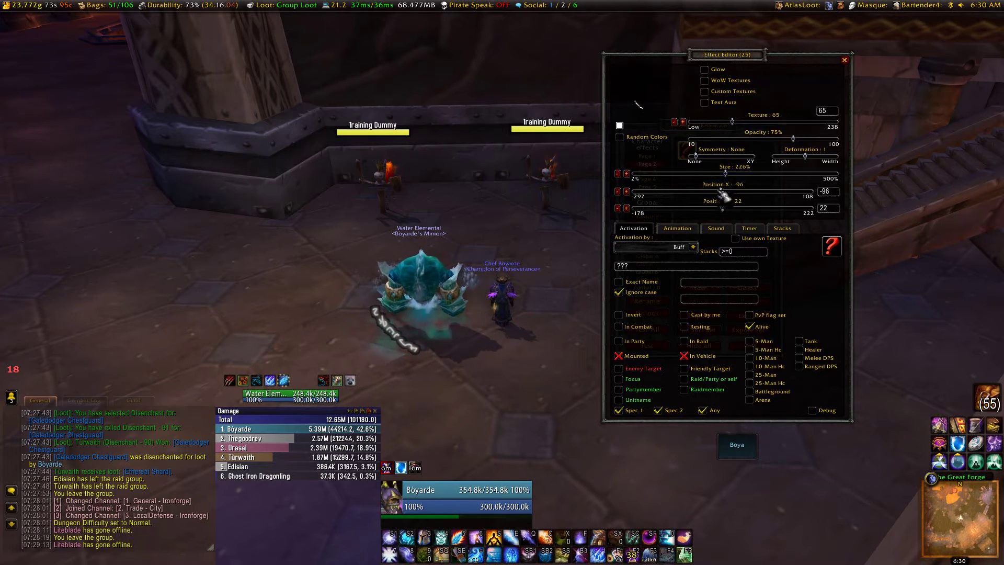
drag(697, 195, 774, 214)
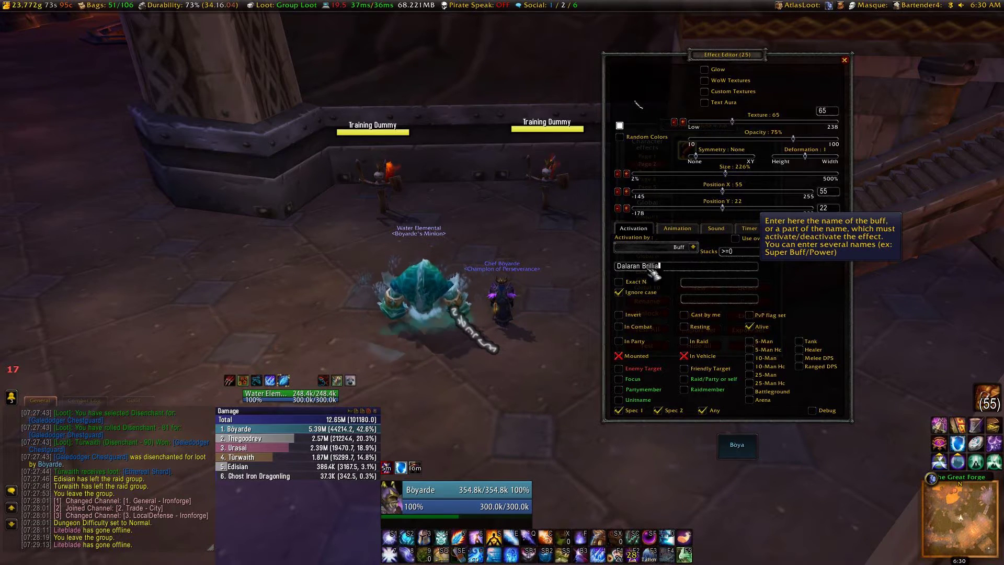
click(845, 60)
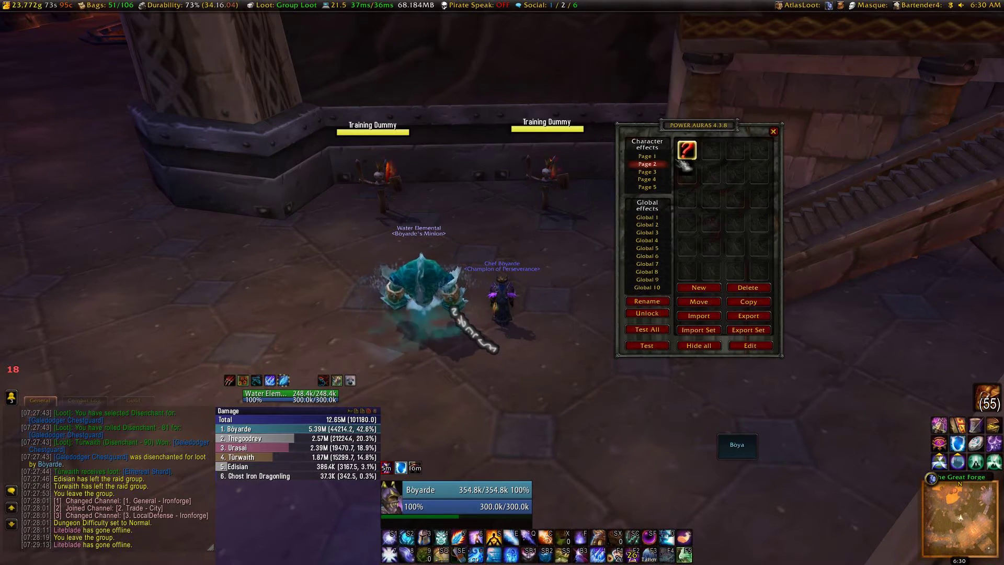
Copy the Dalaran Brilliance effect within character Page 2 and give the copy rune texture 66
click(751, 302)
click(657, 166)
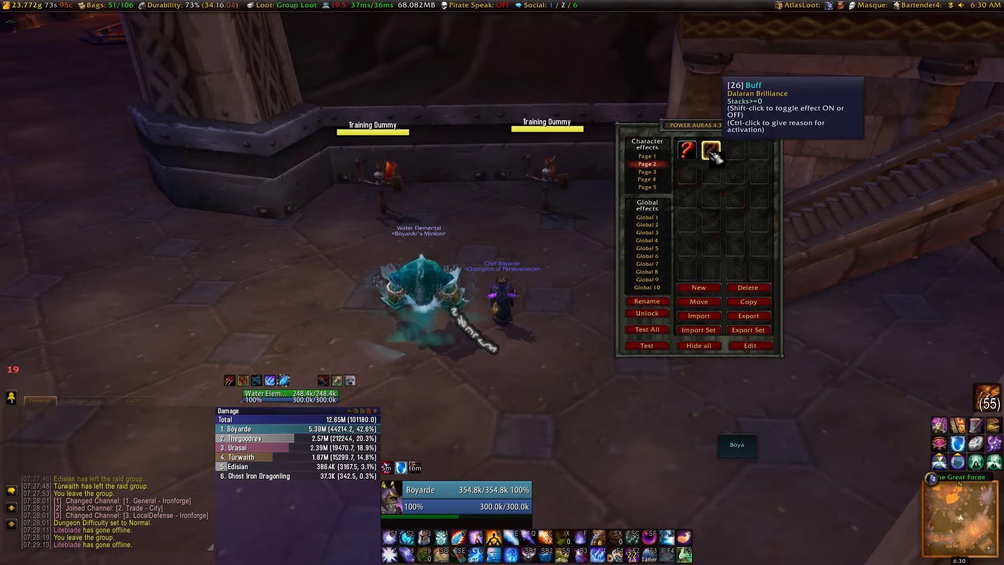
right_click(711, 153)
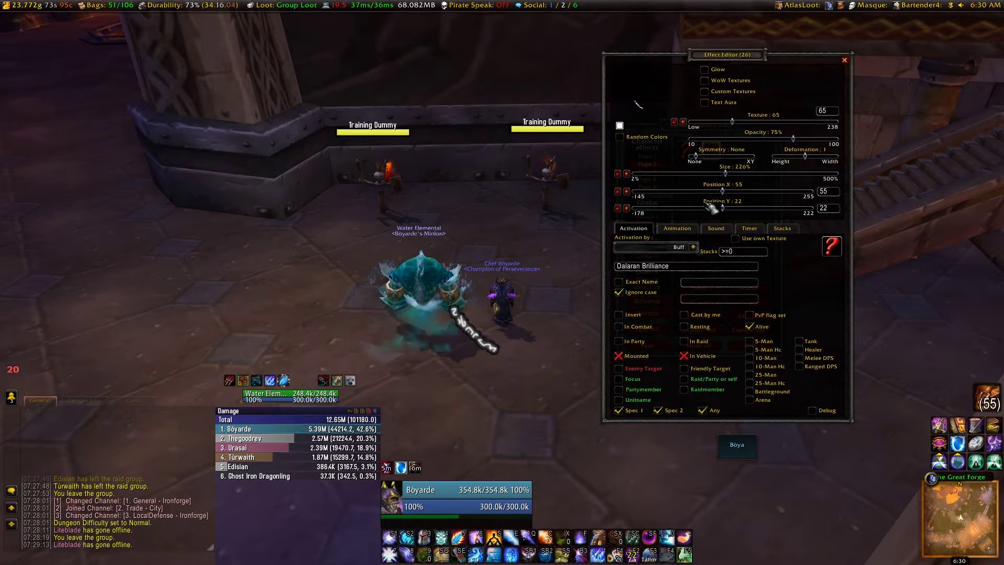
click(683, 122)
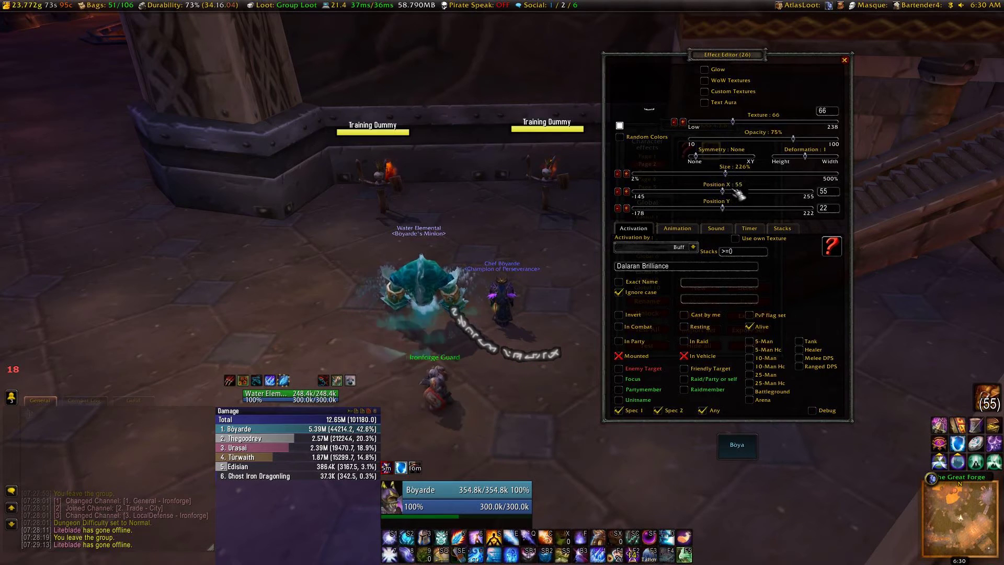
Set the copied effect's buff name to Flashfreeze and close its editor
click(684, 266)
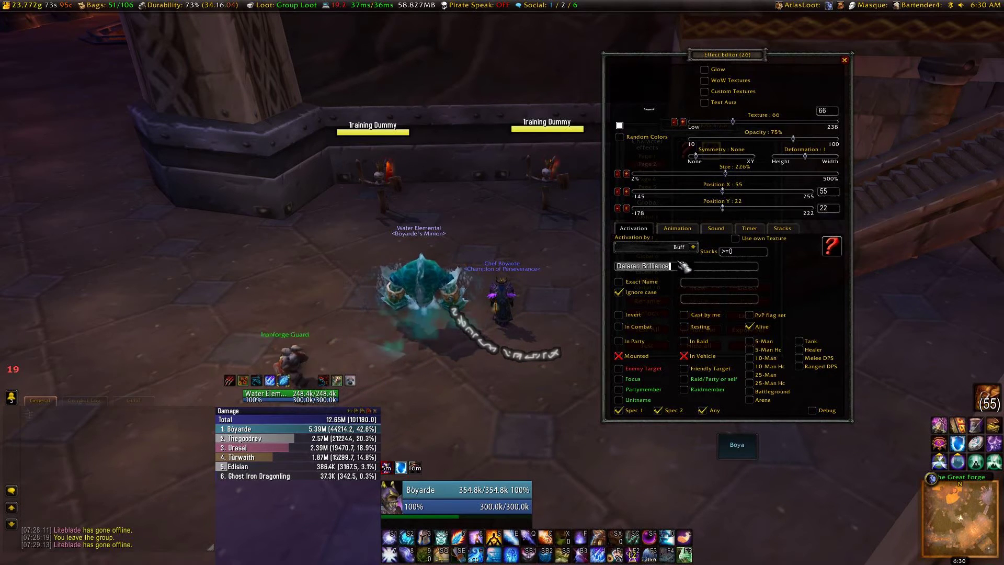
text(Flashfreeze)
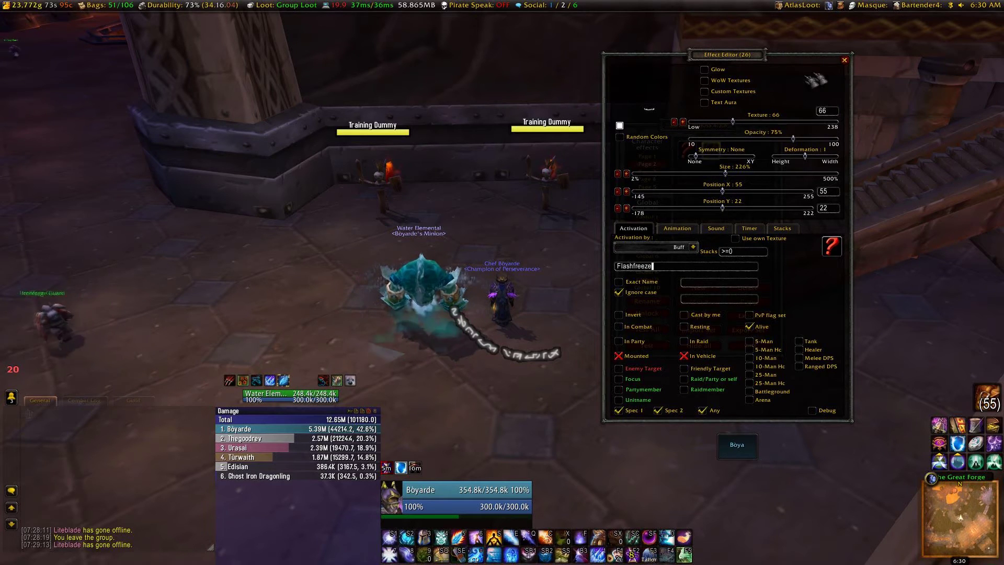
click(845, 59)
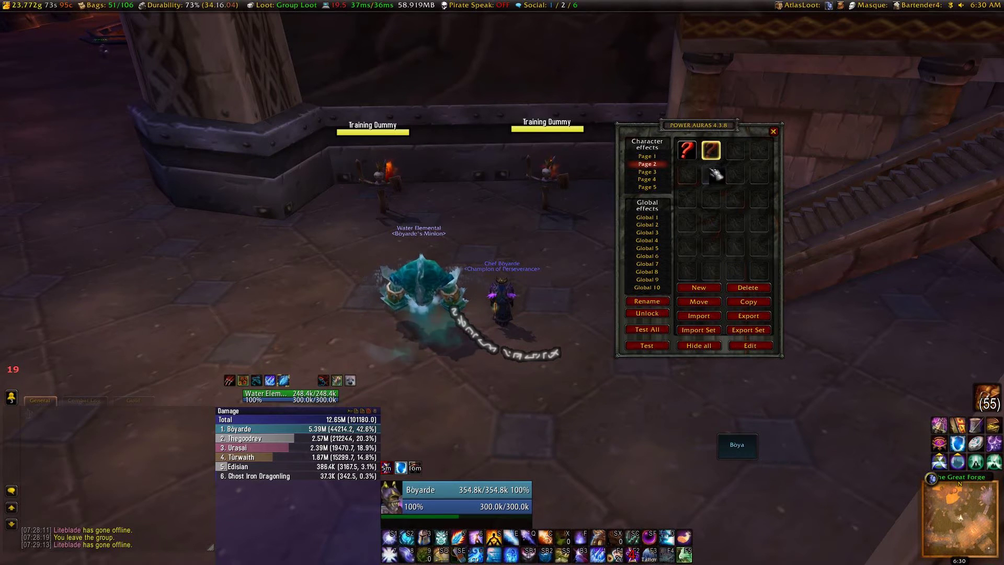
Copy the Flashfreeze effect within character Page 2, give the copy texture 67 and buff name Invoker's Energy, and close the editor and effects window
click(758, 299)
click(644, 164)
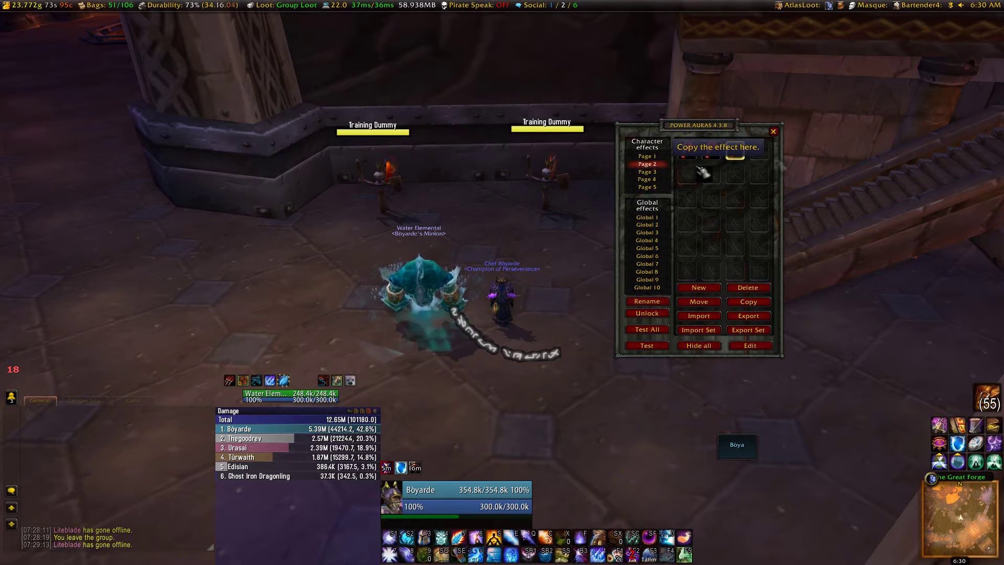
right_click(733, 151)
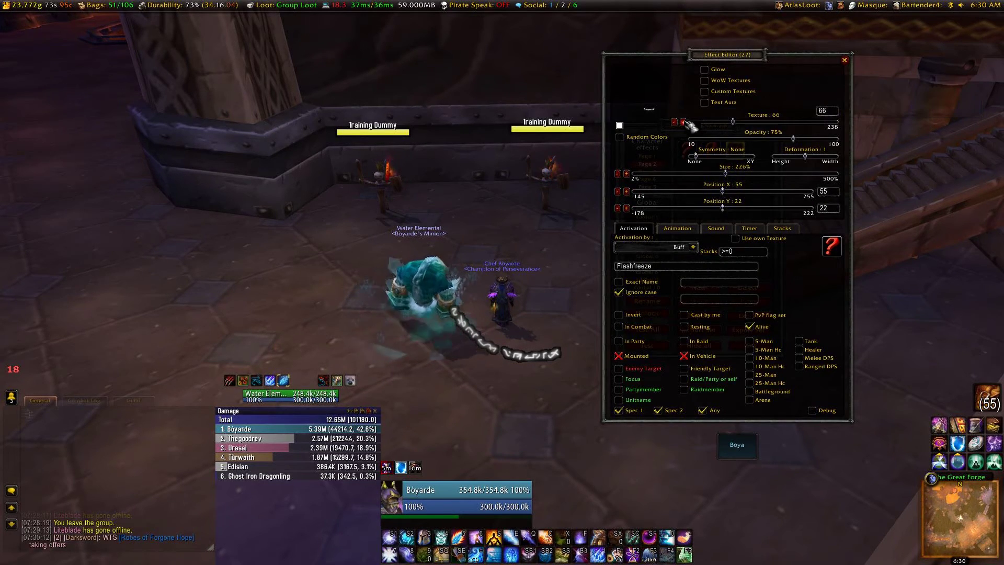
click(682, 264)
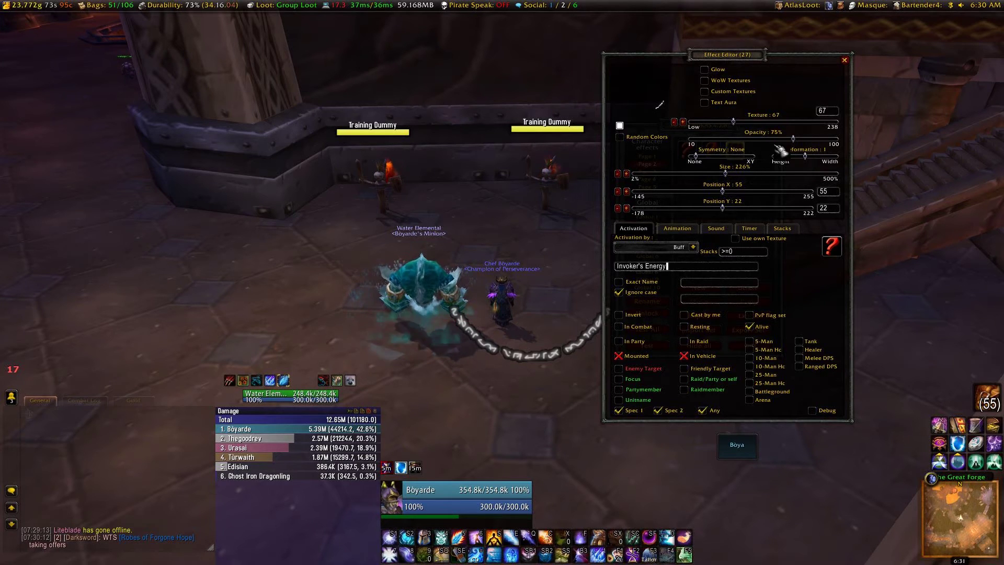
click(845, 60)
click(774, 131)
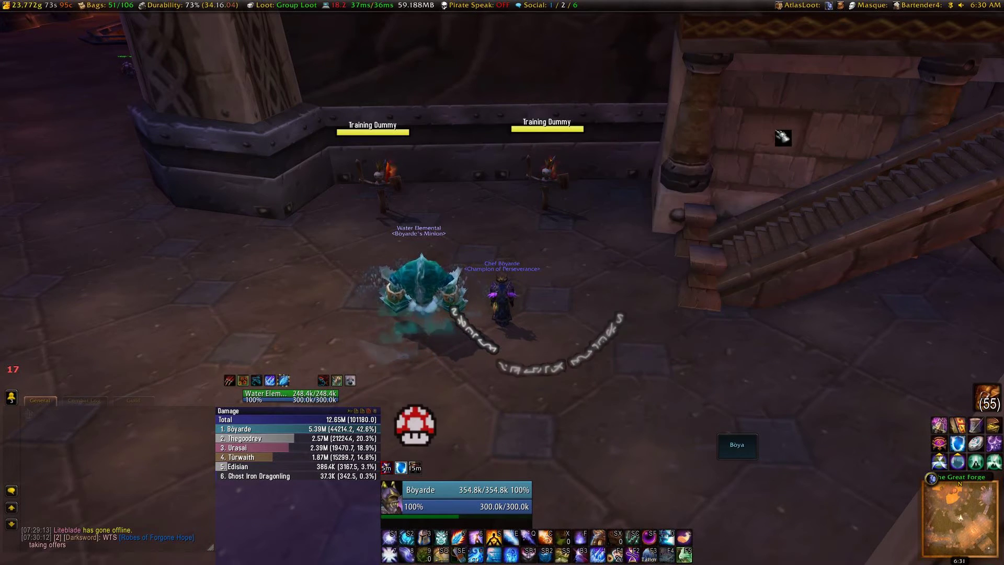
Test the rune effects by removing and recasting Dalaran Brilliance, casting Evocation and using the Flashfrozen Resin Globule trinket
right_click(417, 470)
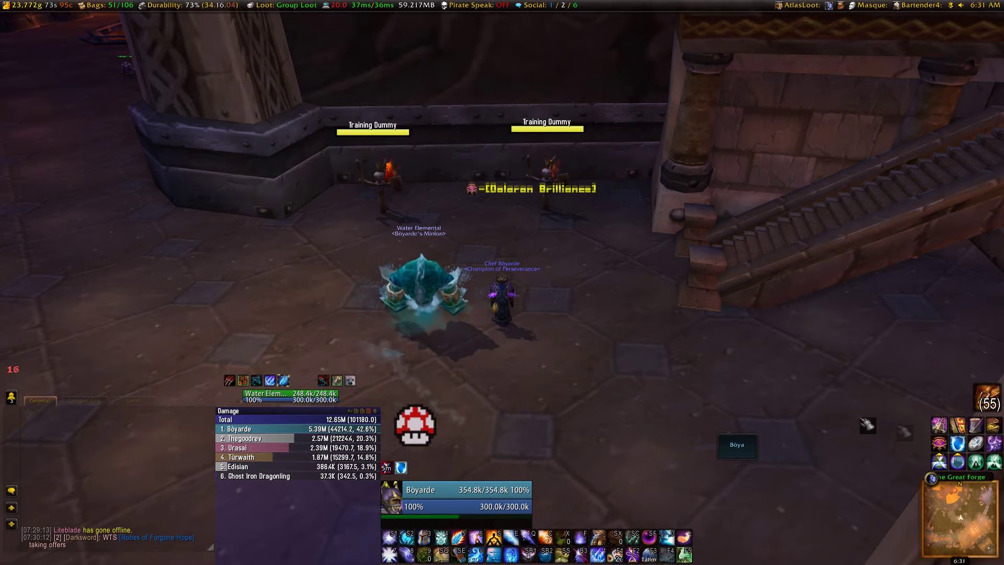
click(940, 444)
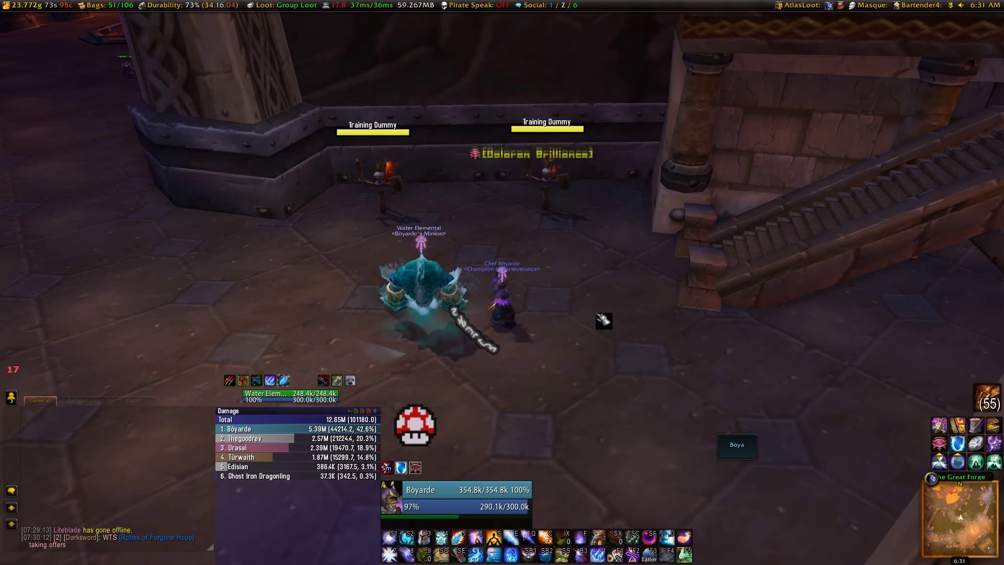
key(6)
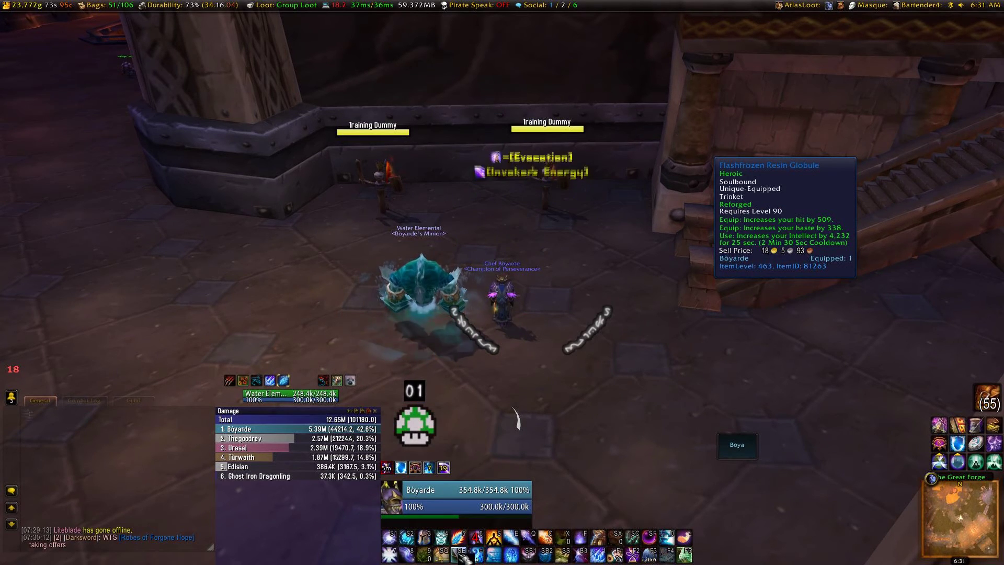
click(461, 554)
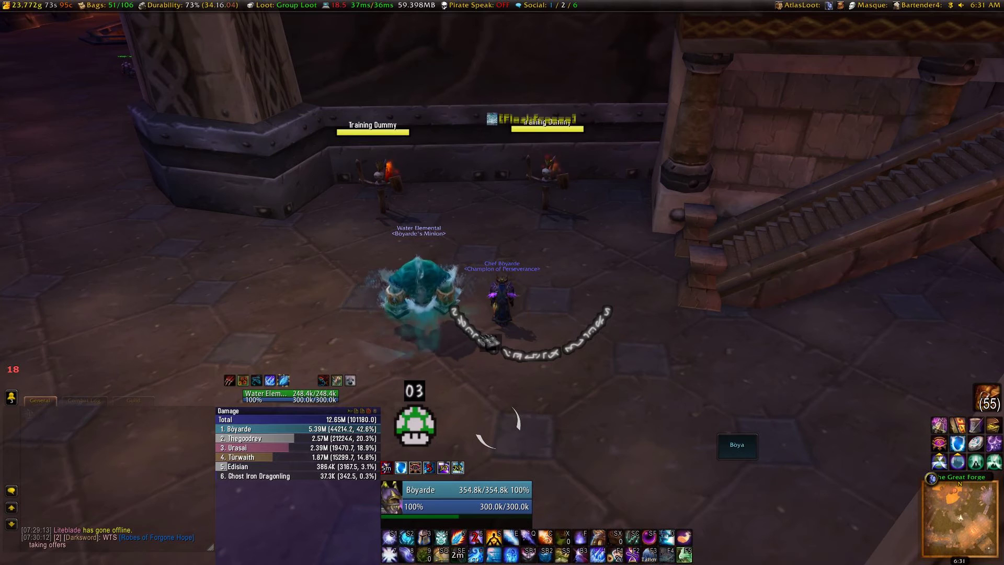